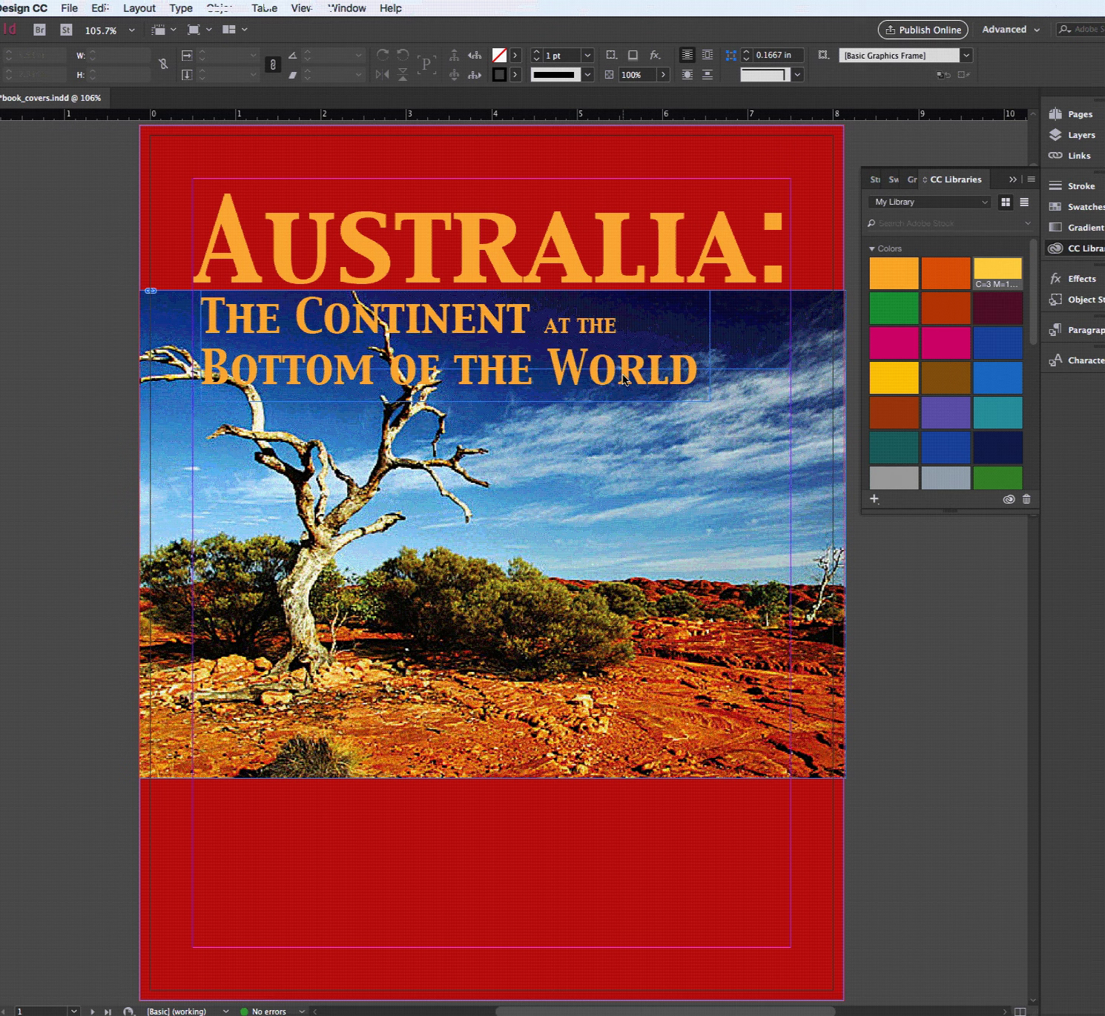
Drag the AUSTRALIA: title frame up to about Y 0.23 in, near the cover's top edge
click(423, 269)
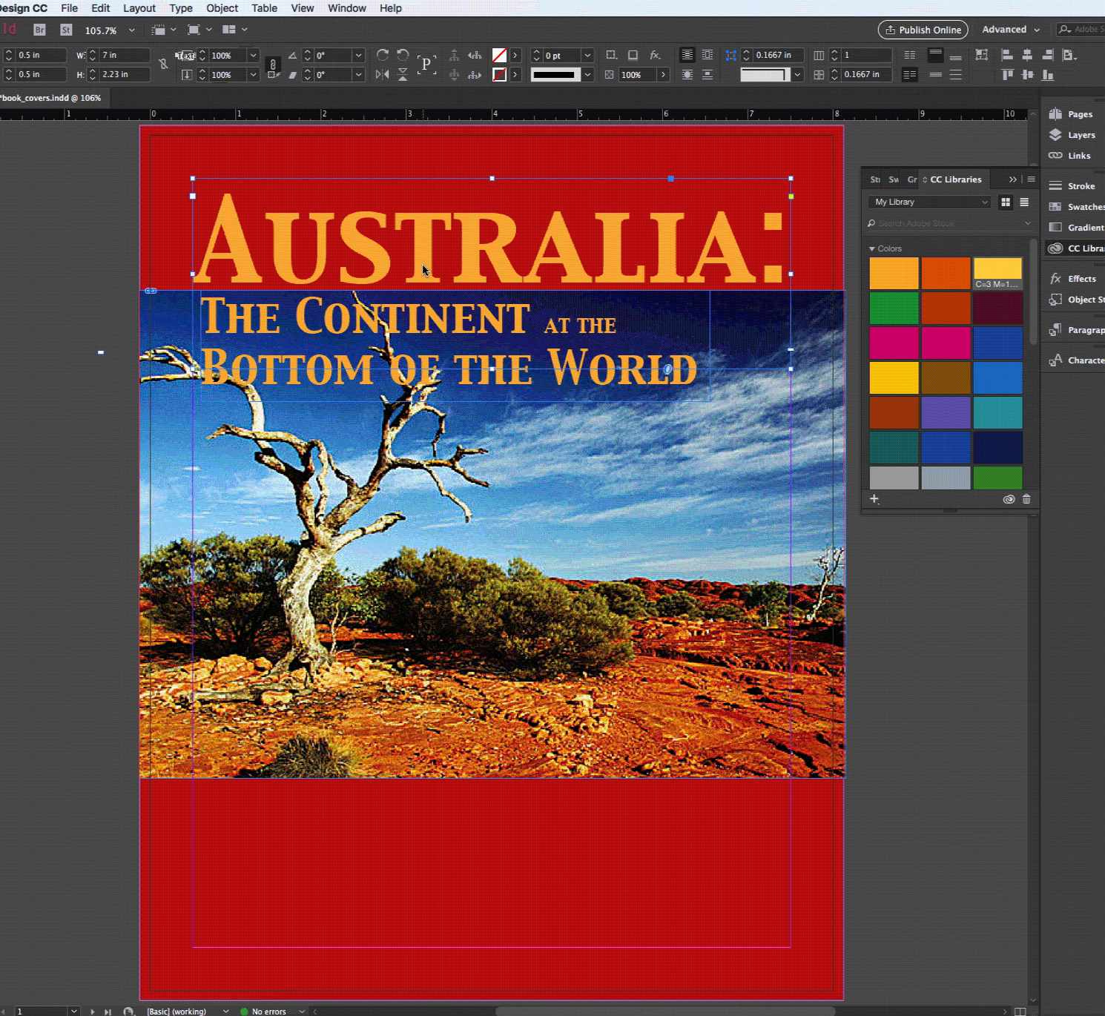
drag(424, 266, 424, 247)
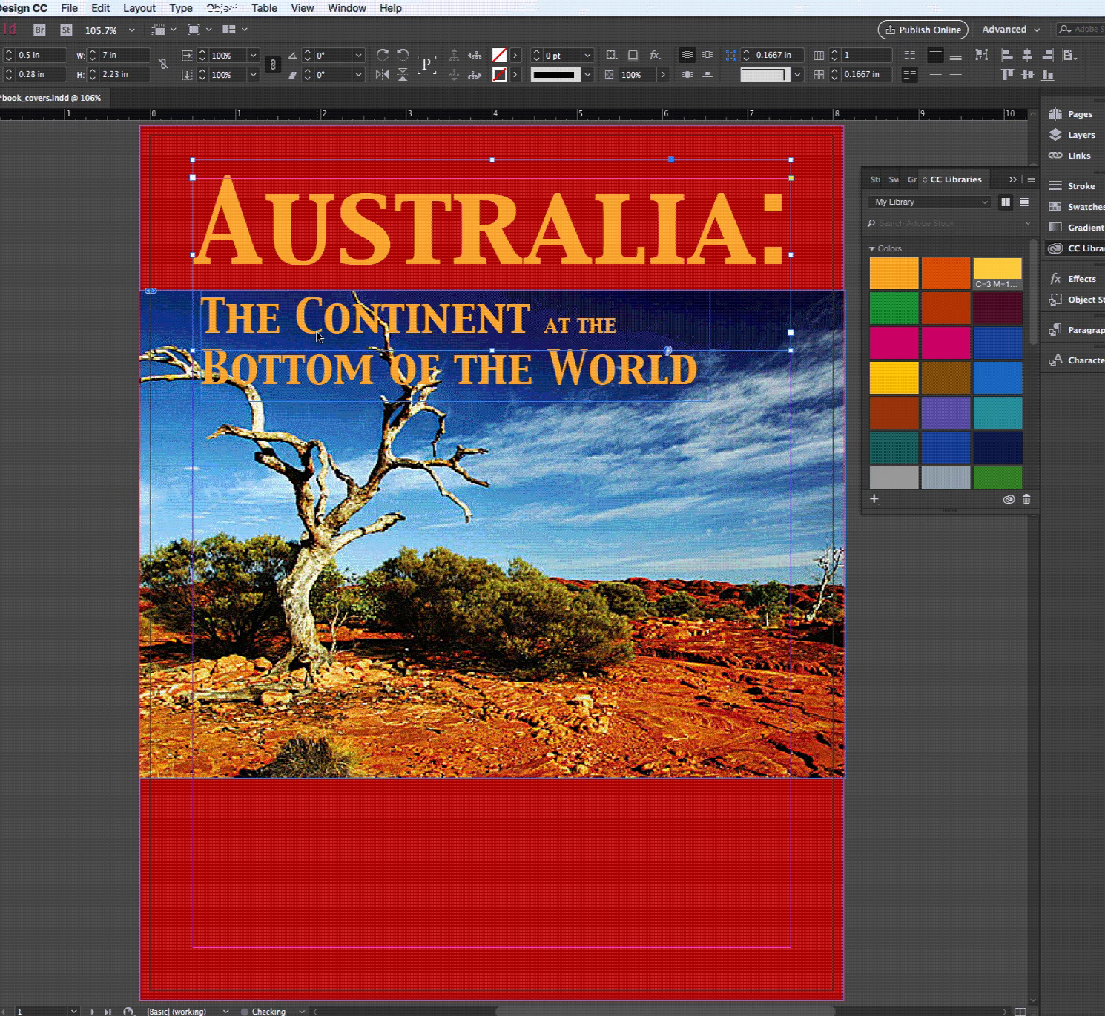
mouse_move(310, 333)
mouse_down()
mouse_move(307, 321)
mouse_move(308, 333)
mouse_up()
Nudge the subtitle frame left and up to X 0.5 in, Y 1.6017 in beneath the title
click(322, 377)
double_click(323, 377)
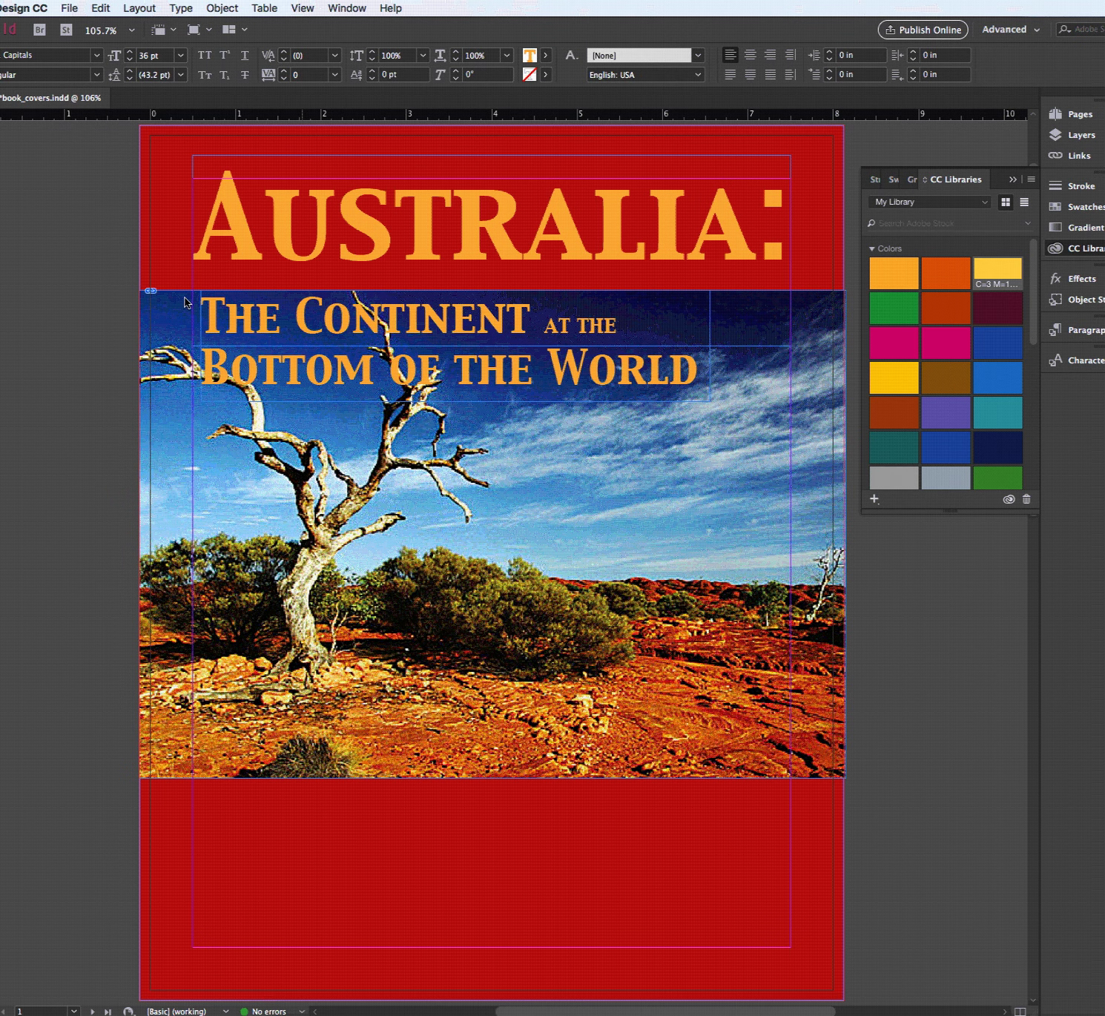
key(Escape)
drag(328, 371, 321, 371)
key(Up)
key(Up)
key(Up)
key(Up)
key(Up)
key(Up)
key(Up)
key(Up)
key(Up)
key(Up)
key(Up)
key(Up)
key(Up)
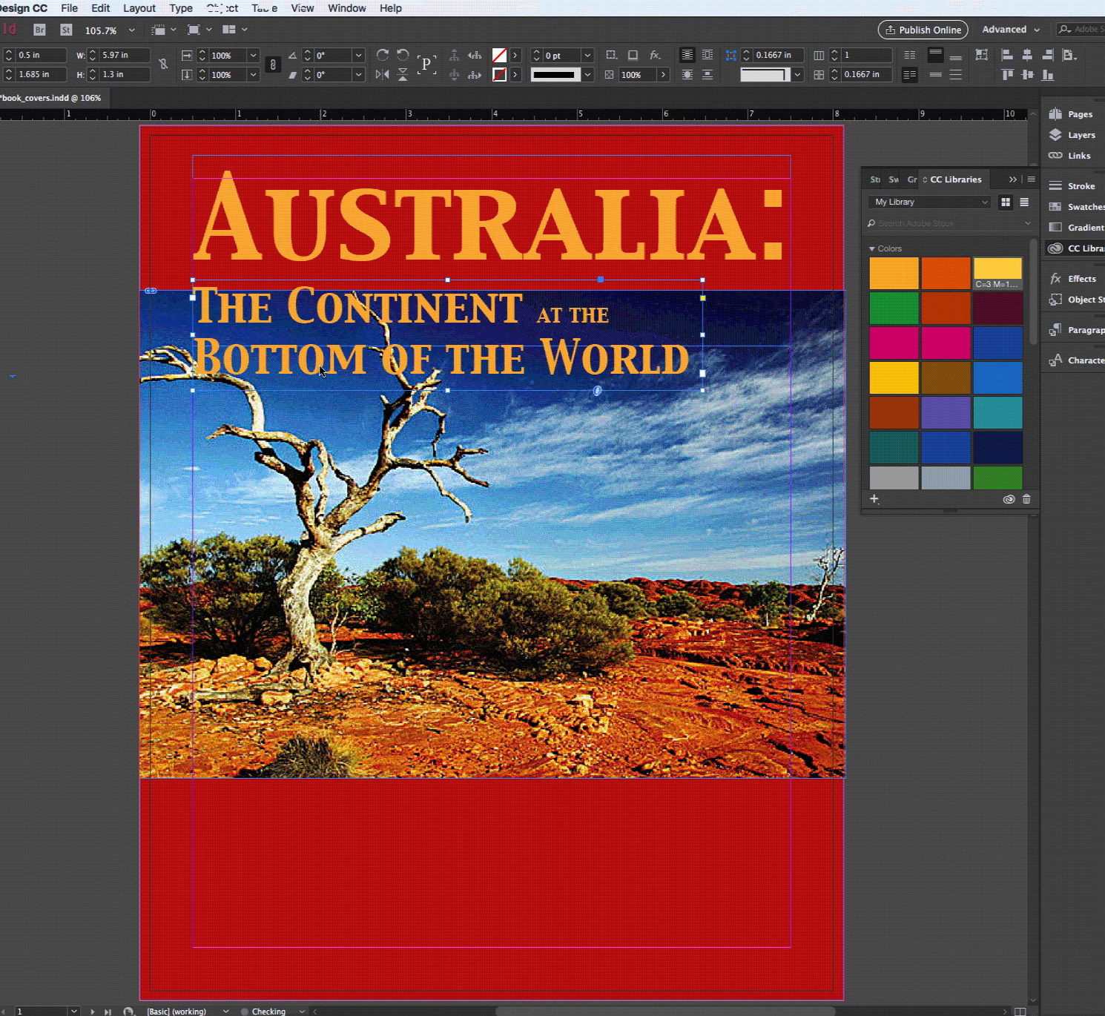
key(Up)
key(Up)
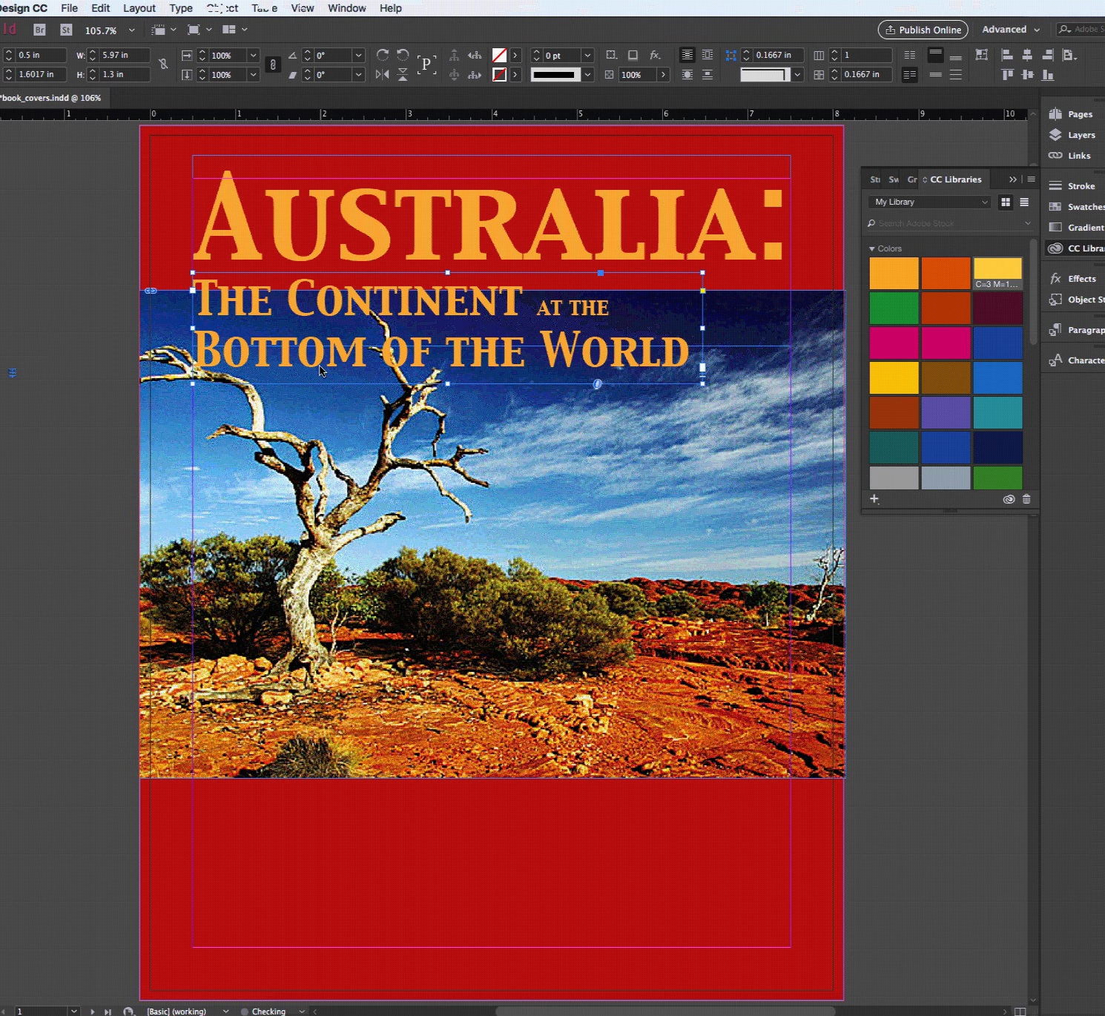
click(50, 477)
click(549, 717)
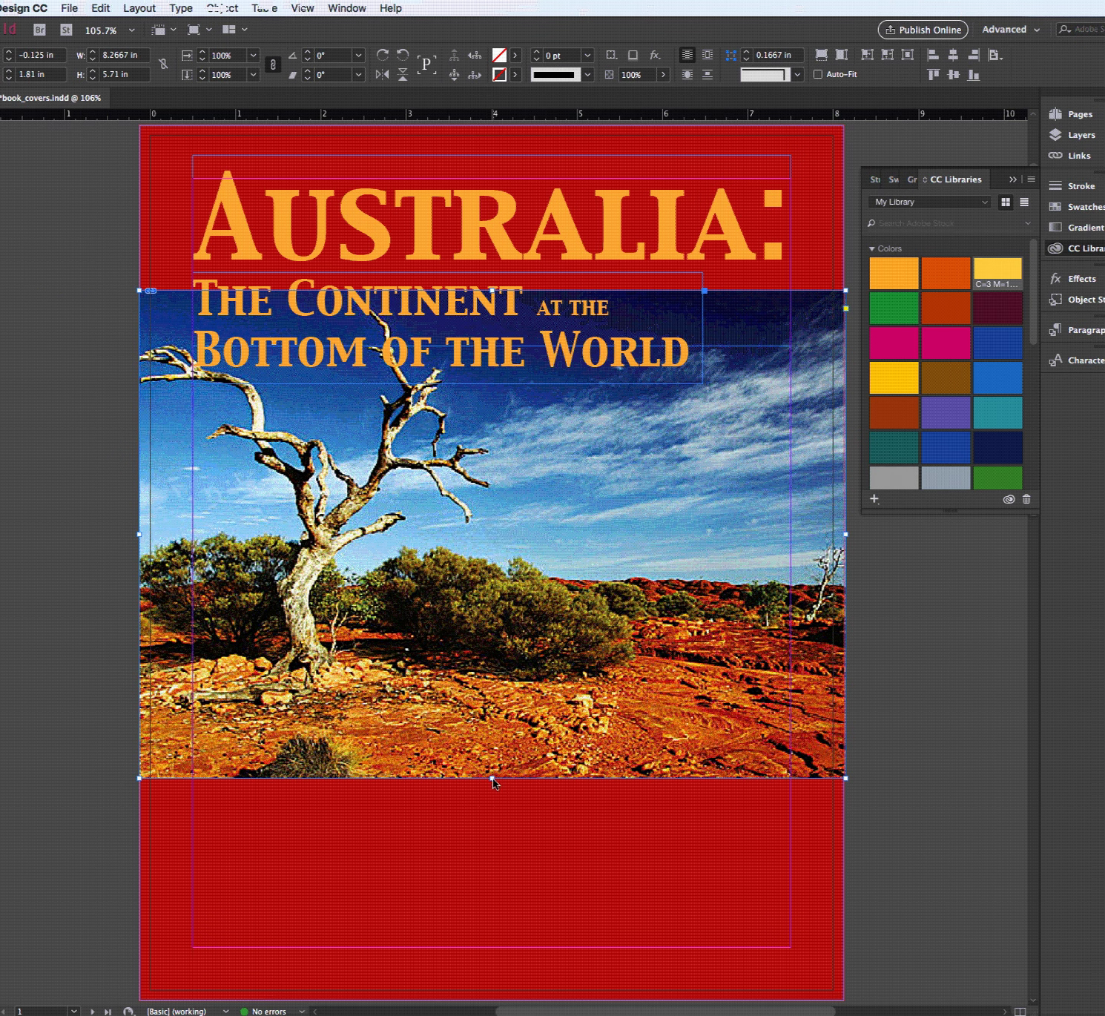
Shorten the landscape photo, lower it to Y 2.82 in under the subtitle, and switch to Preview mode
drag(492, 777, 497, 724)
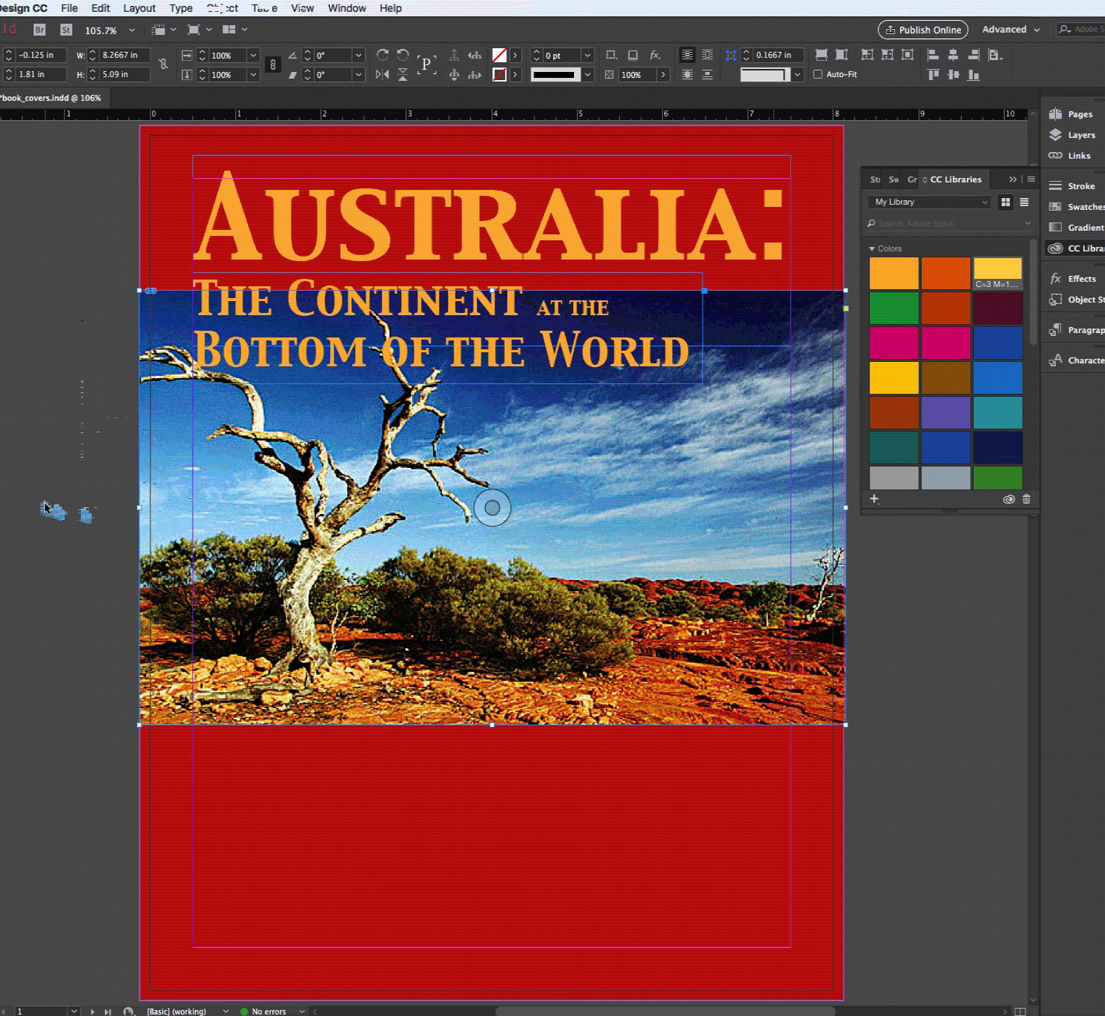
drag(734, 504, 740, 588)
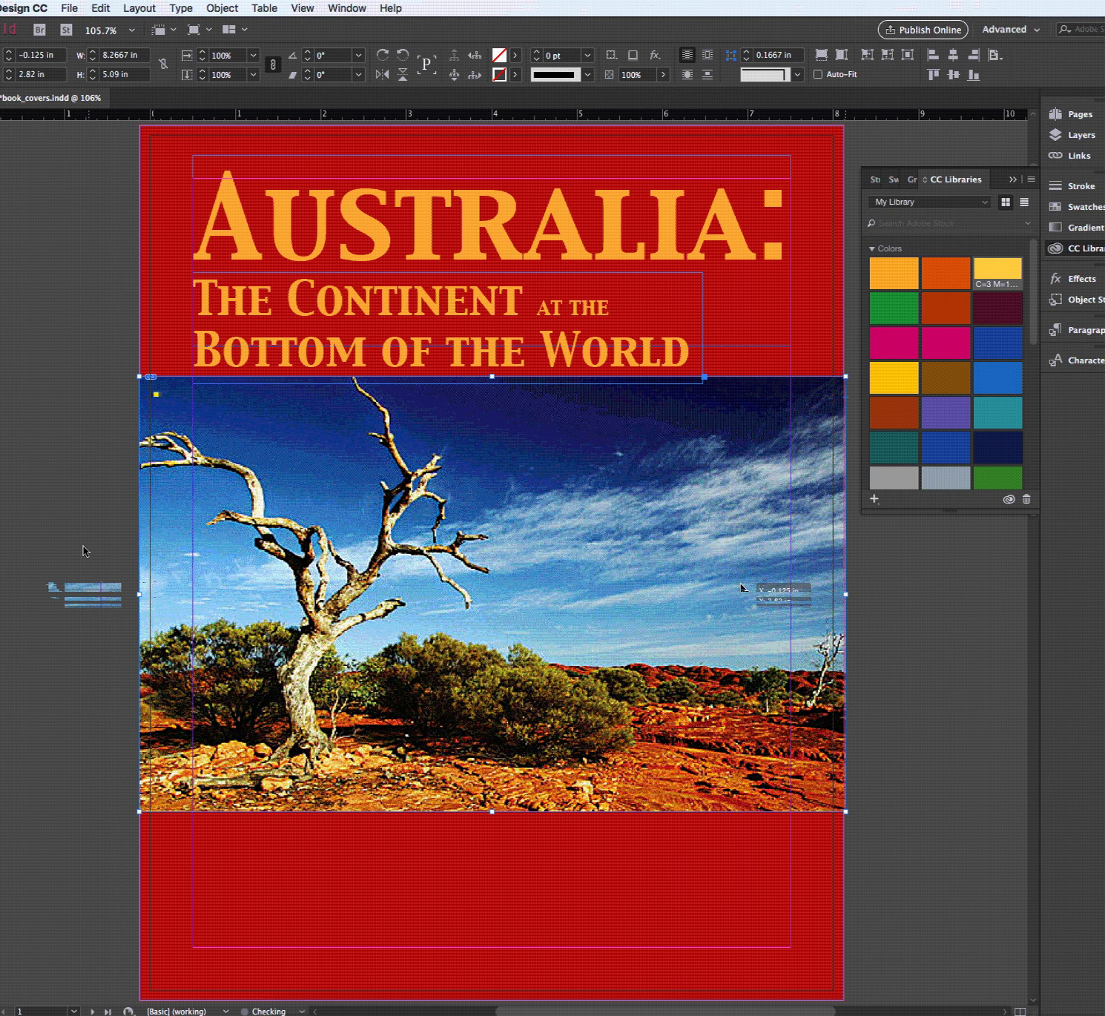
click(74, 552)
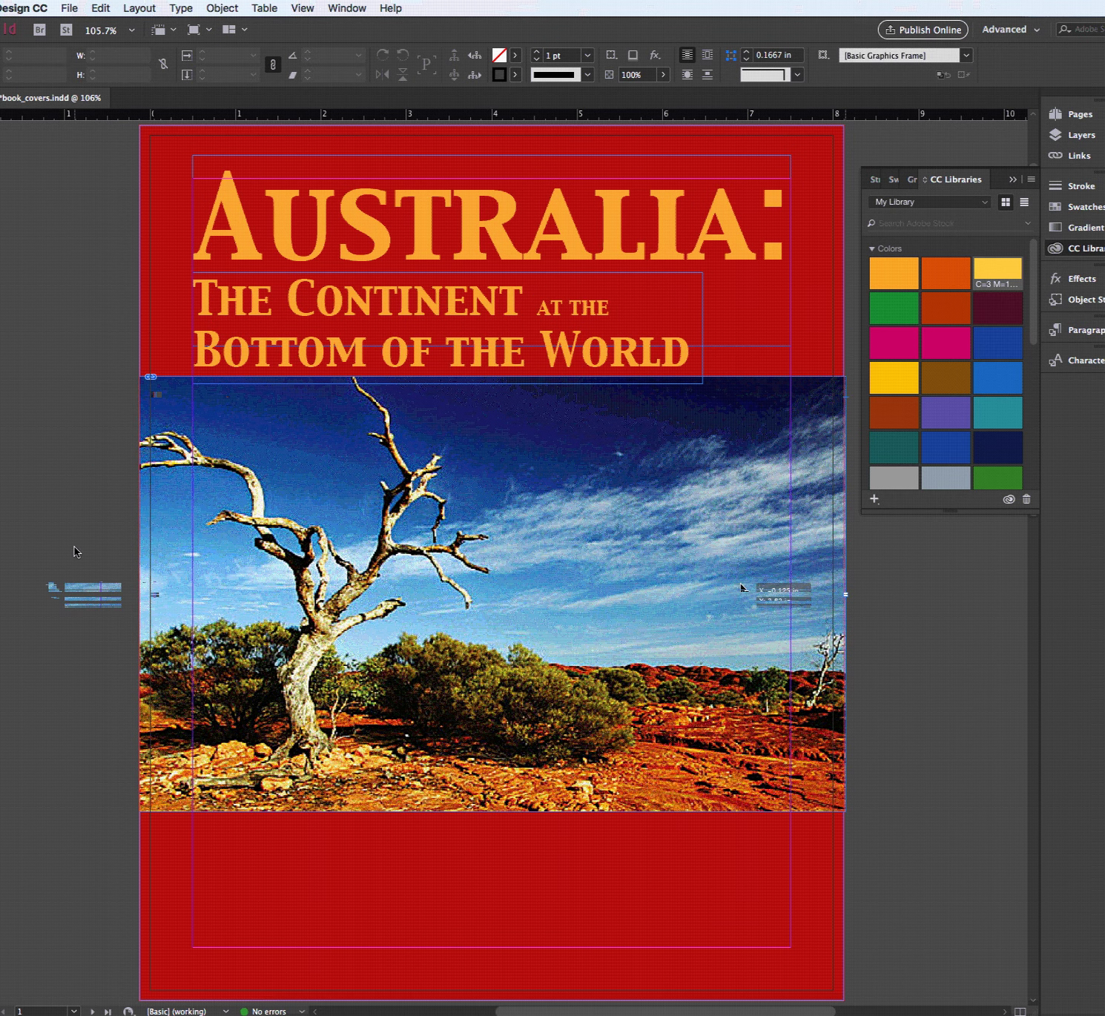
click(197, 29)
click(218, 77)
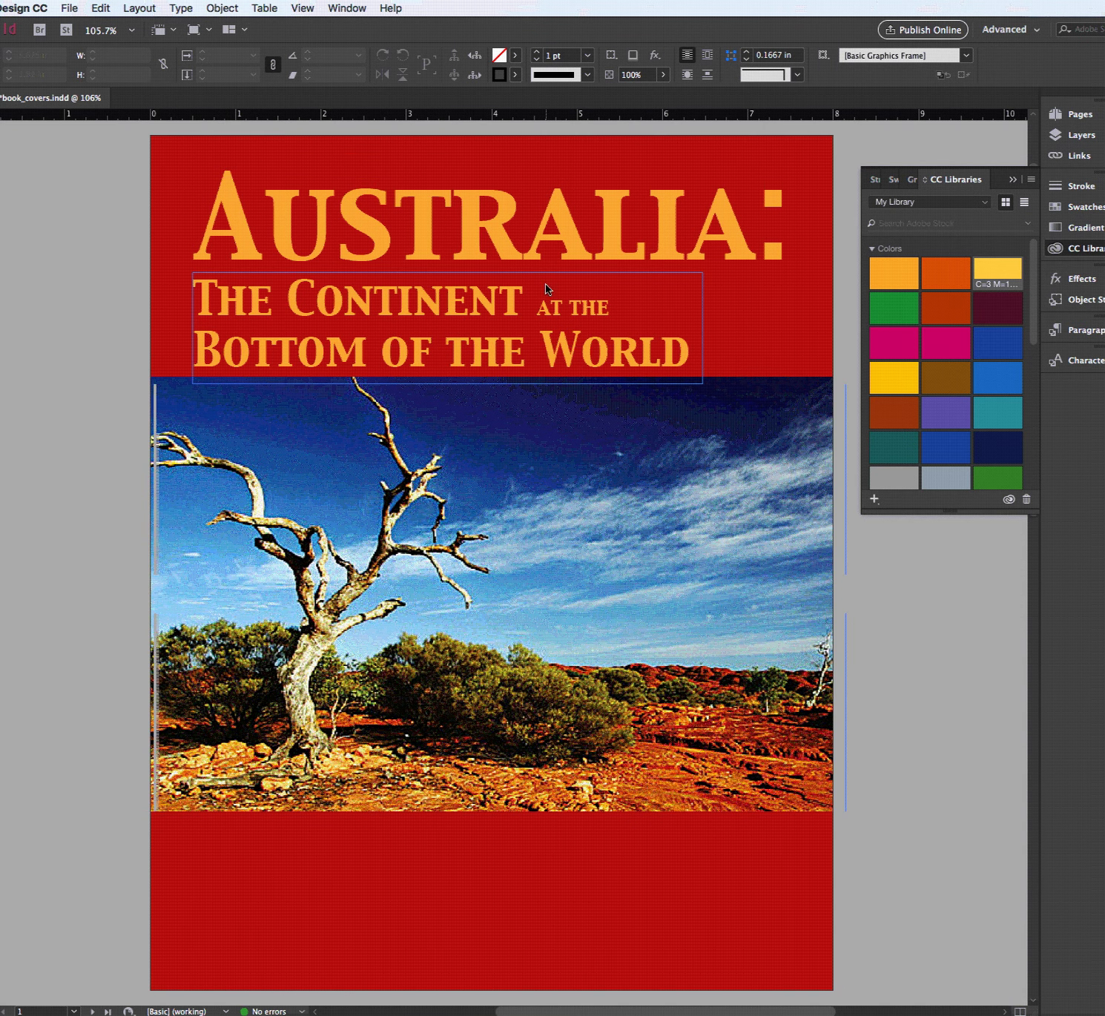
Switch from Preview back to Normal screen mode so guides and frame edges show again
click(492, 593)
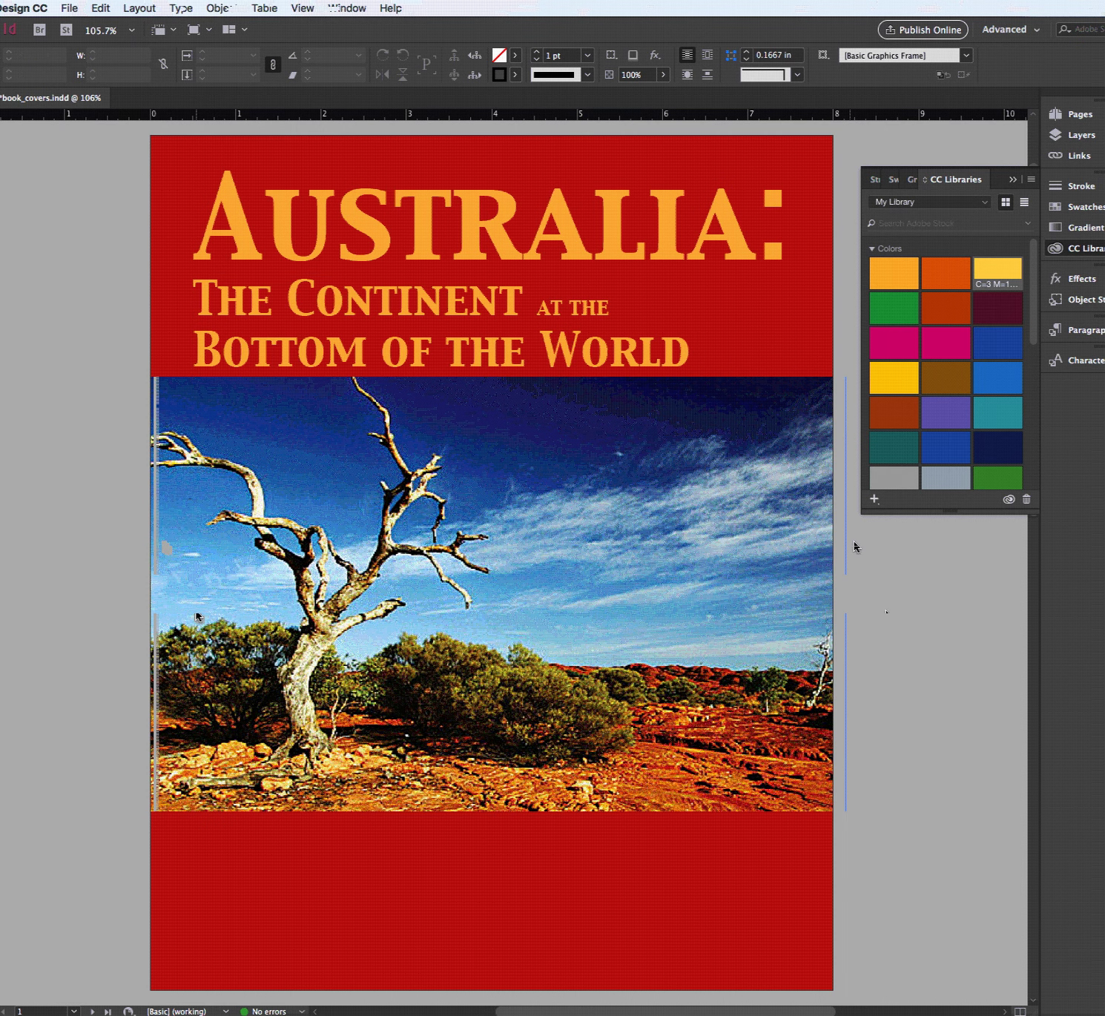
click(492, 593)
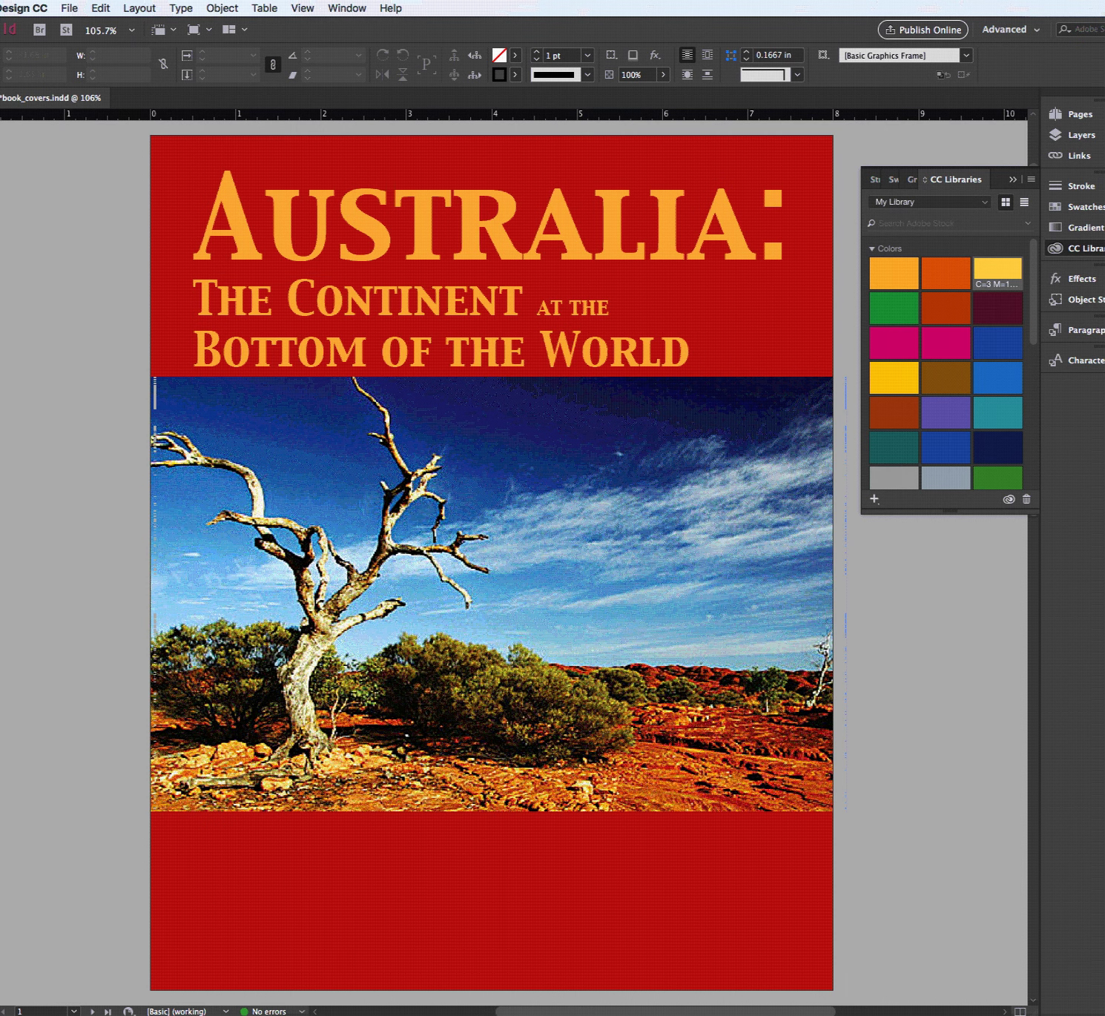
click(210, 30)
click(216, 52)
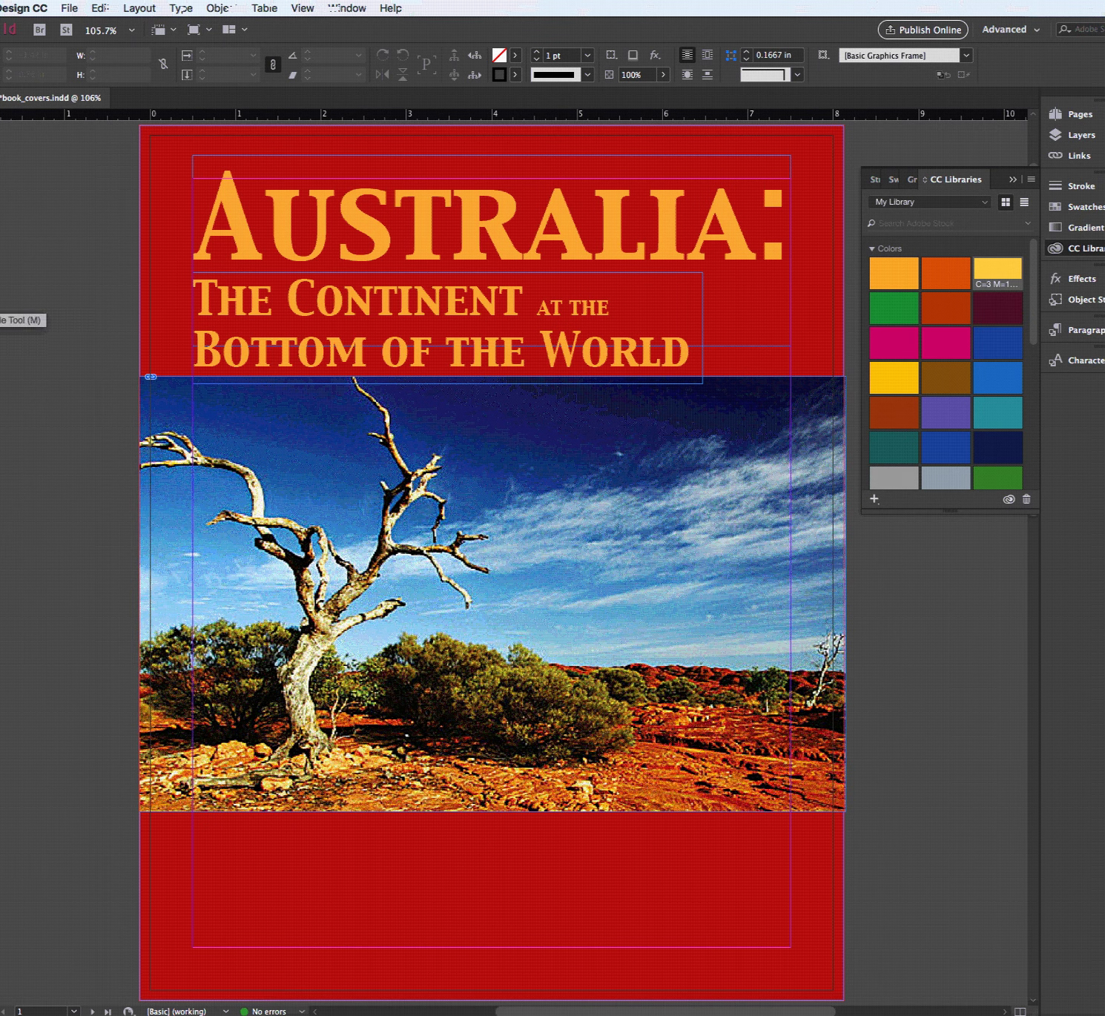
Draw a thin 8.2361 × 0.4411 in band across the page top with no stroke and a rust fill
drag(141, 126, 844, 162)
drag(155, 166, 154, 164)
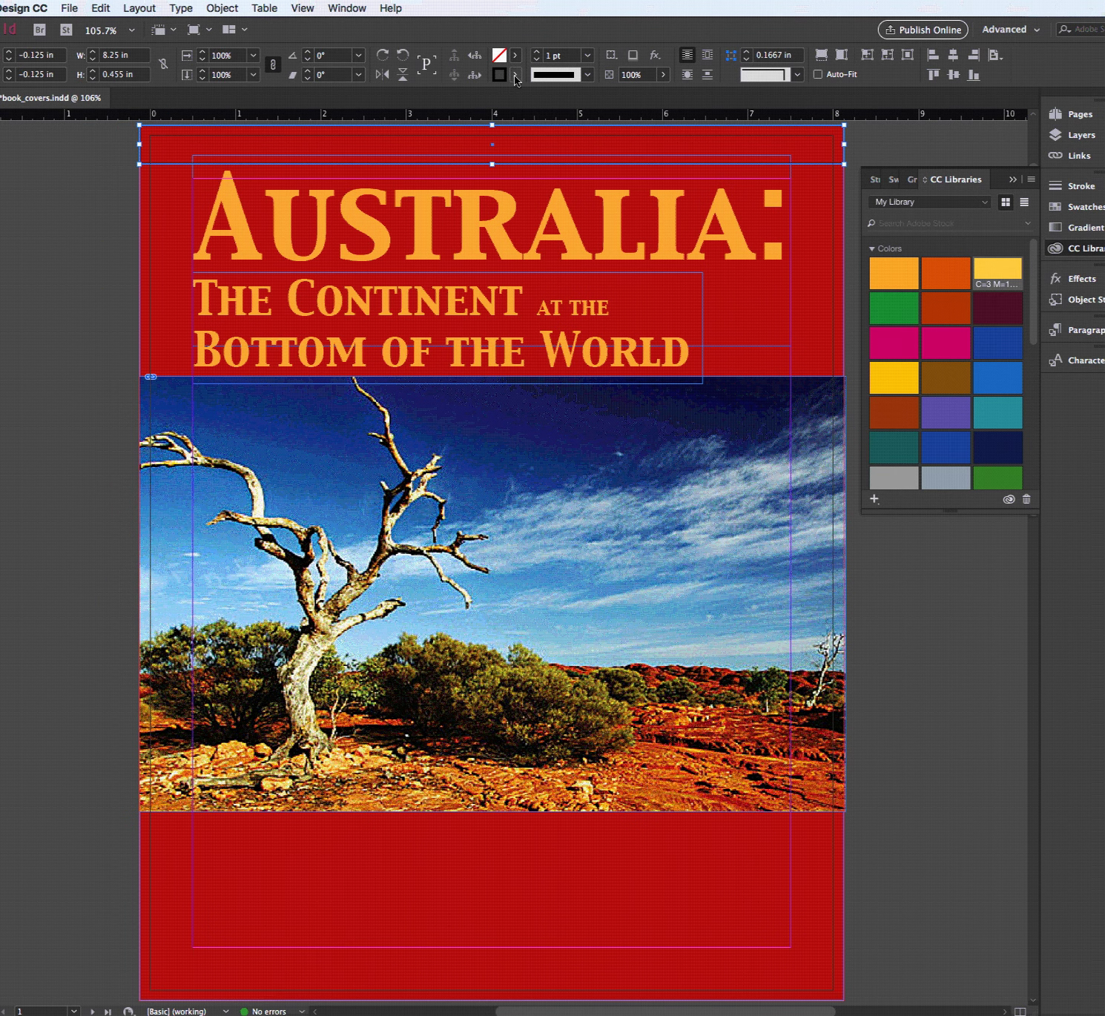
click(515, 74)
click(367, 113)
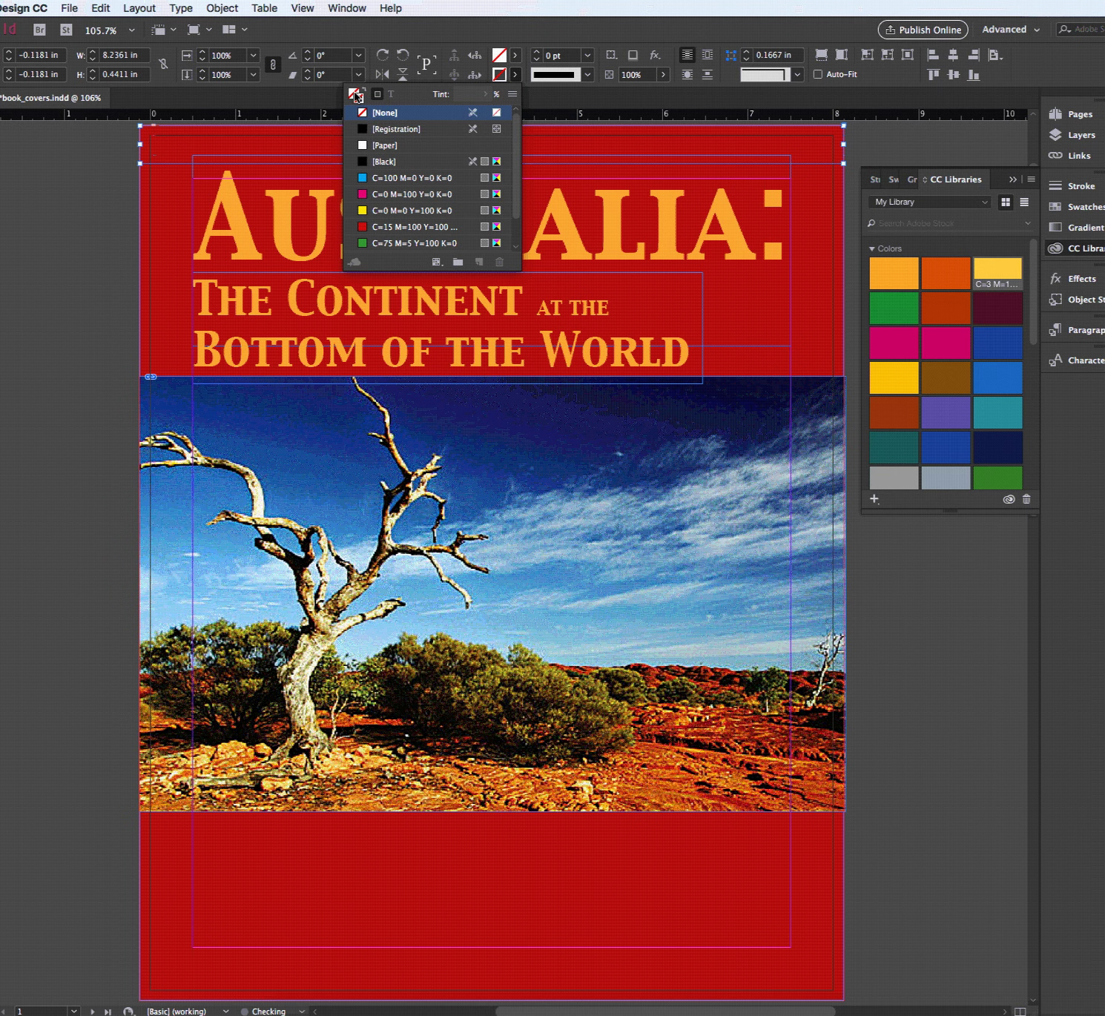
click(517, 56)
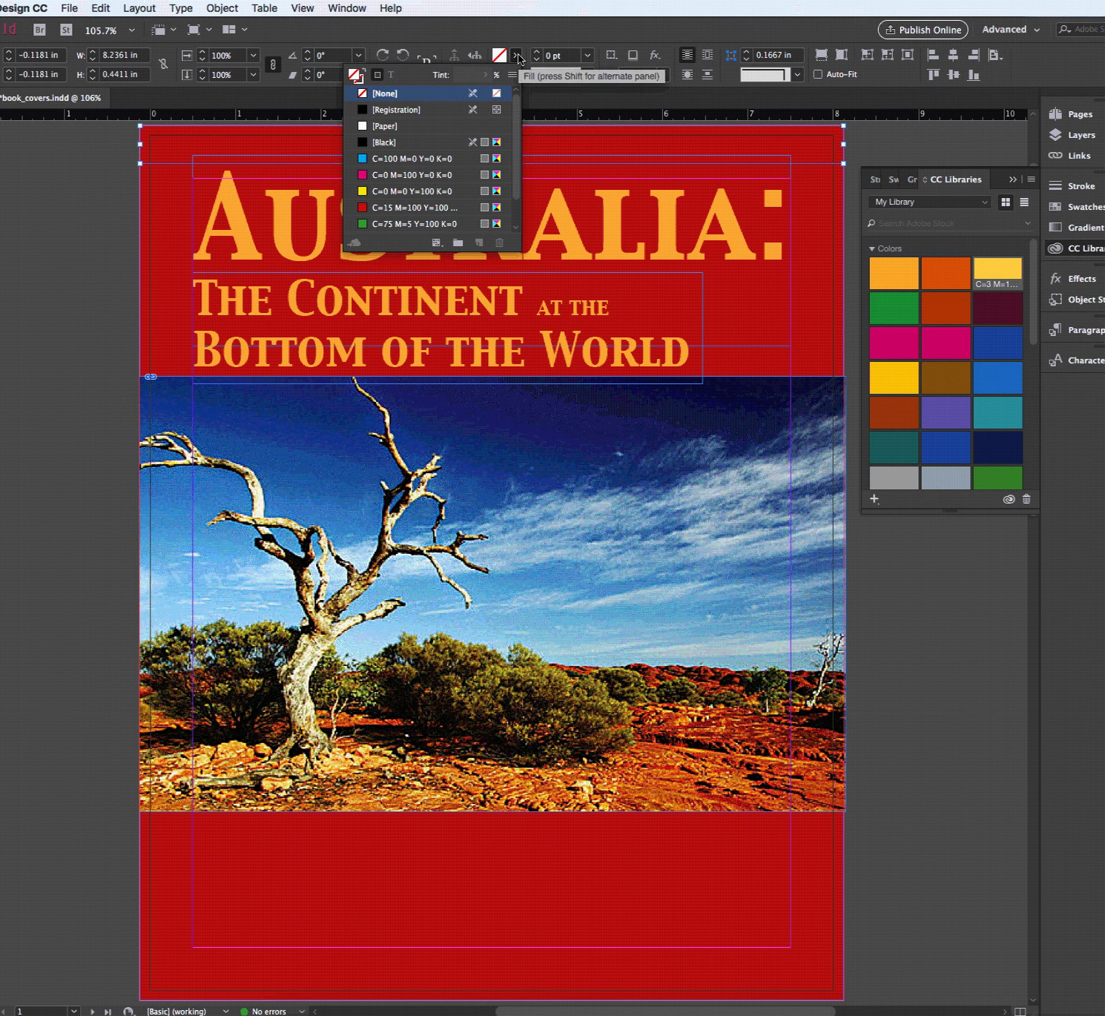
click(0, 402)
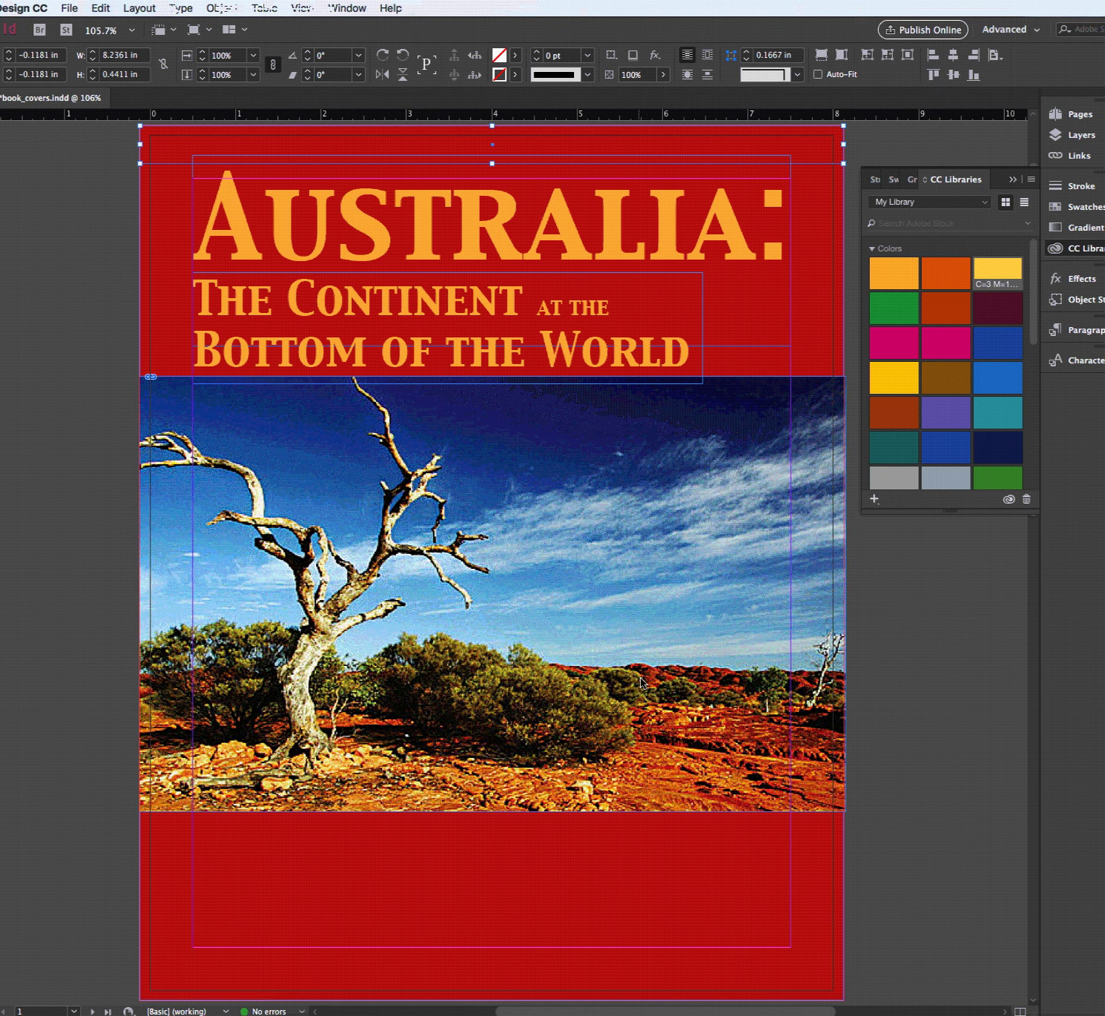
key(comma)
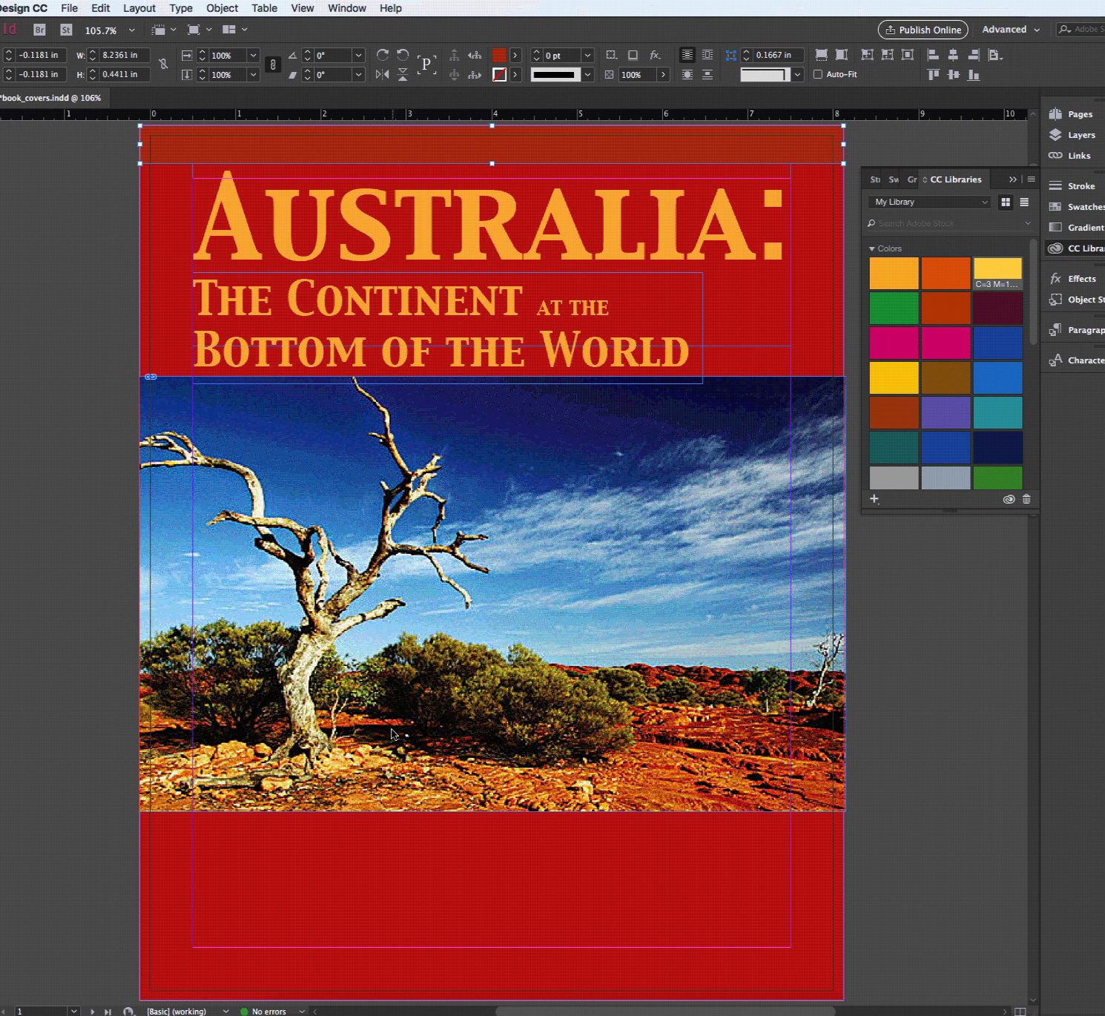
After trying black and a sampled beige, fill the top band with the brown R=166 library colour
key(super+z)
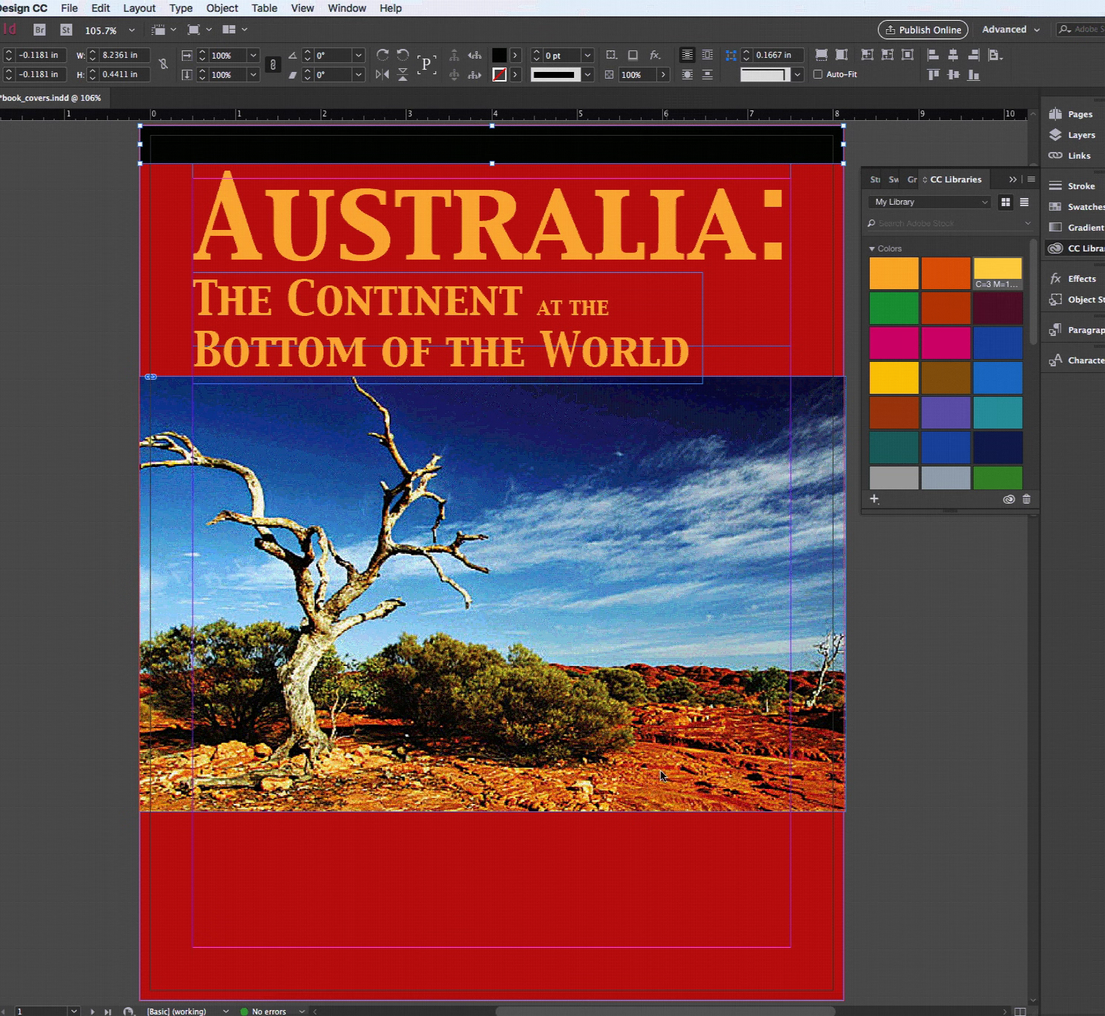
click(579, 786)
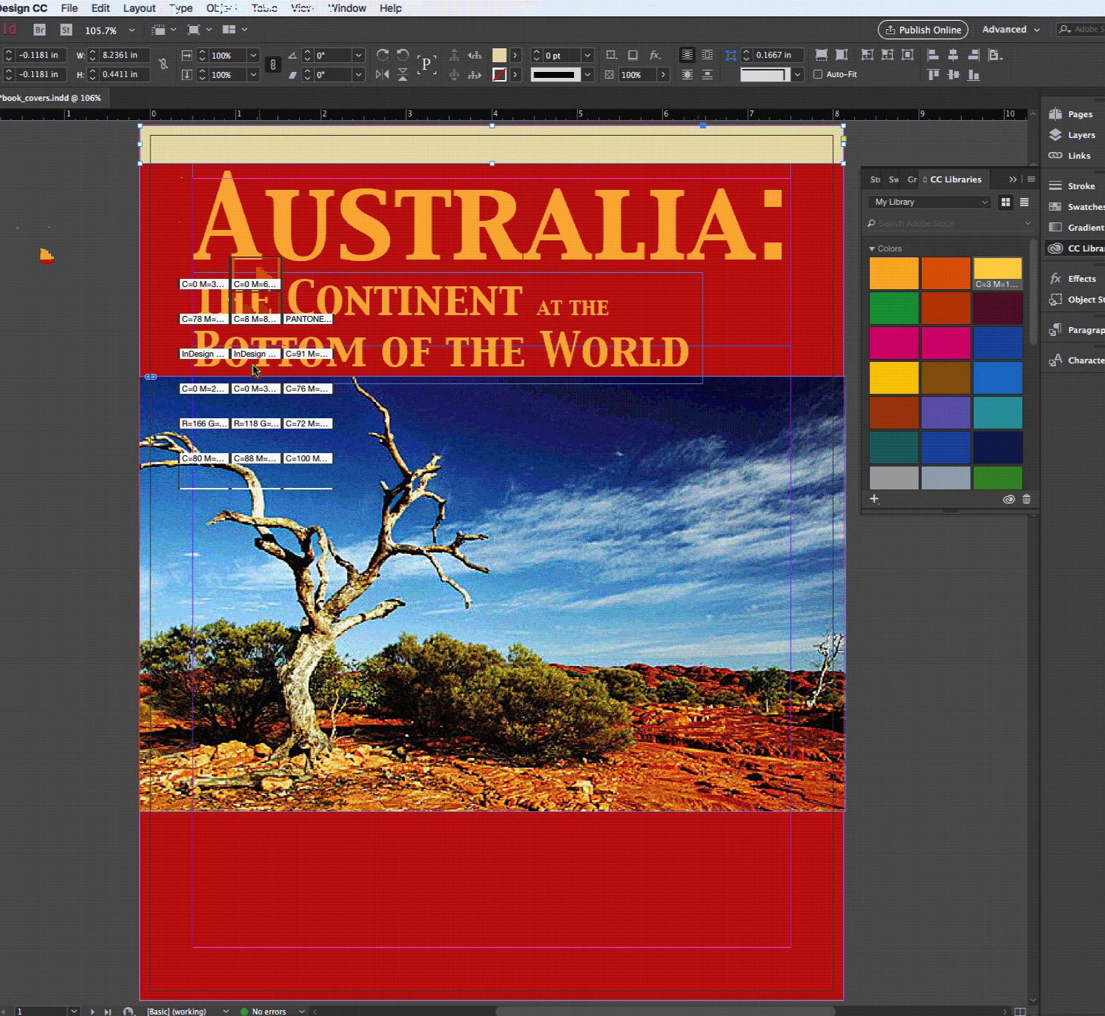
click(943, 379)
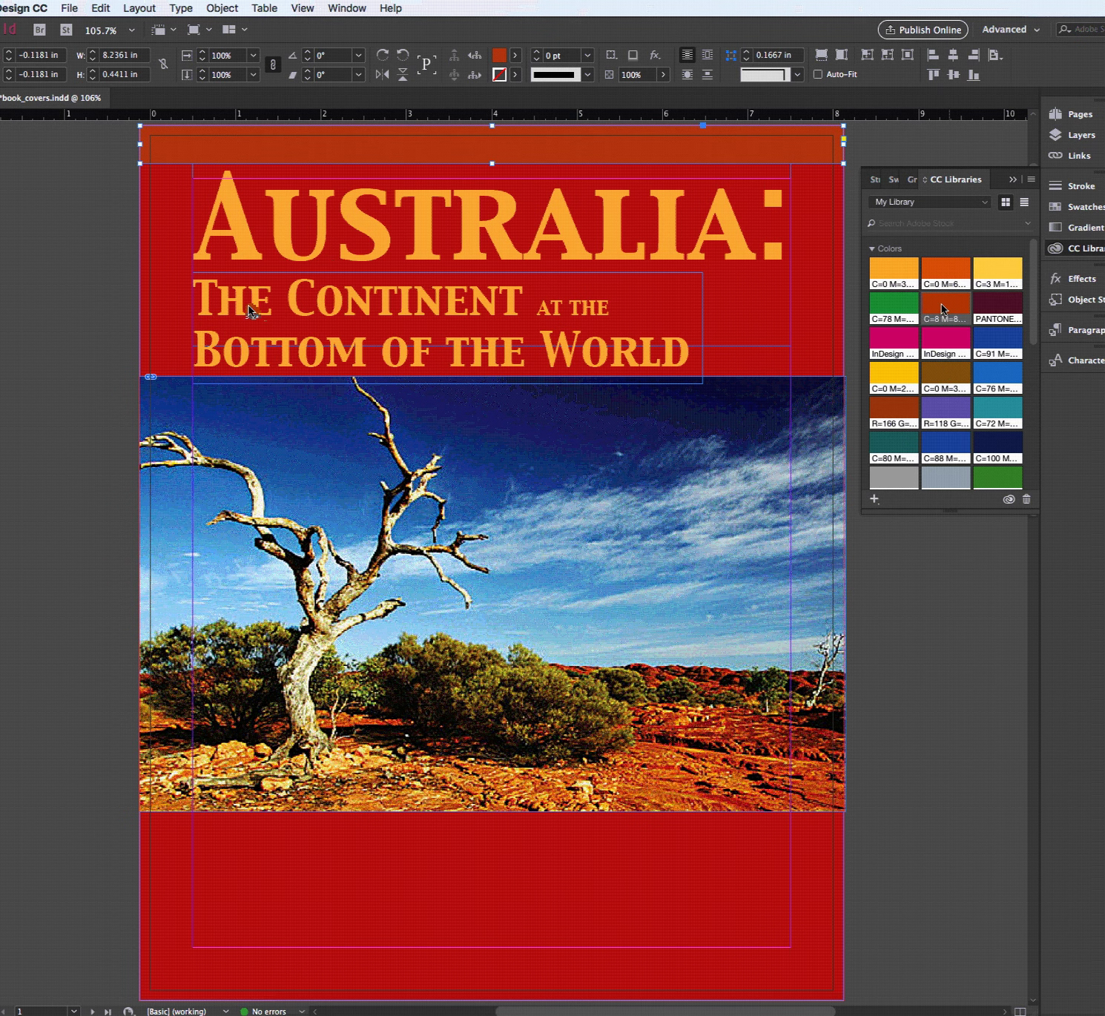
click(900, 409)
click(80, 340)
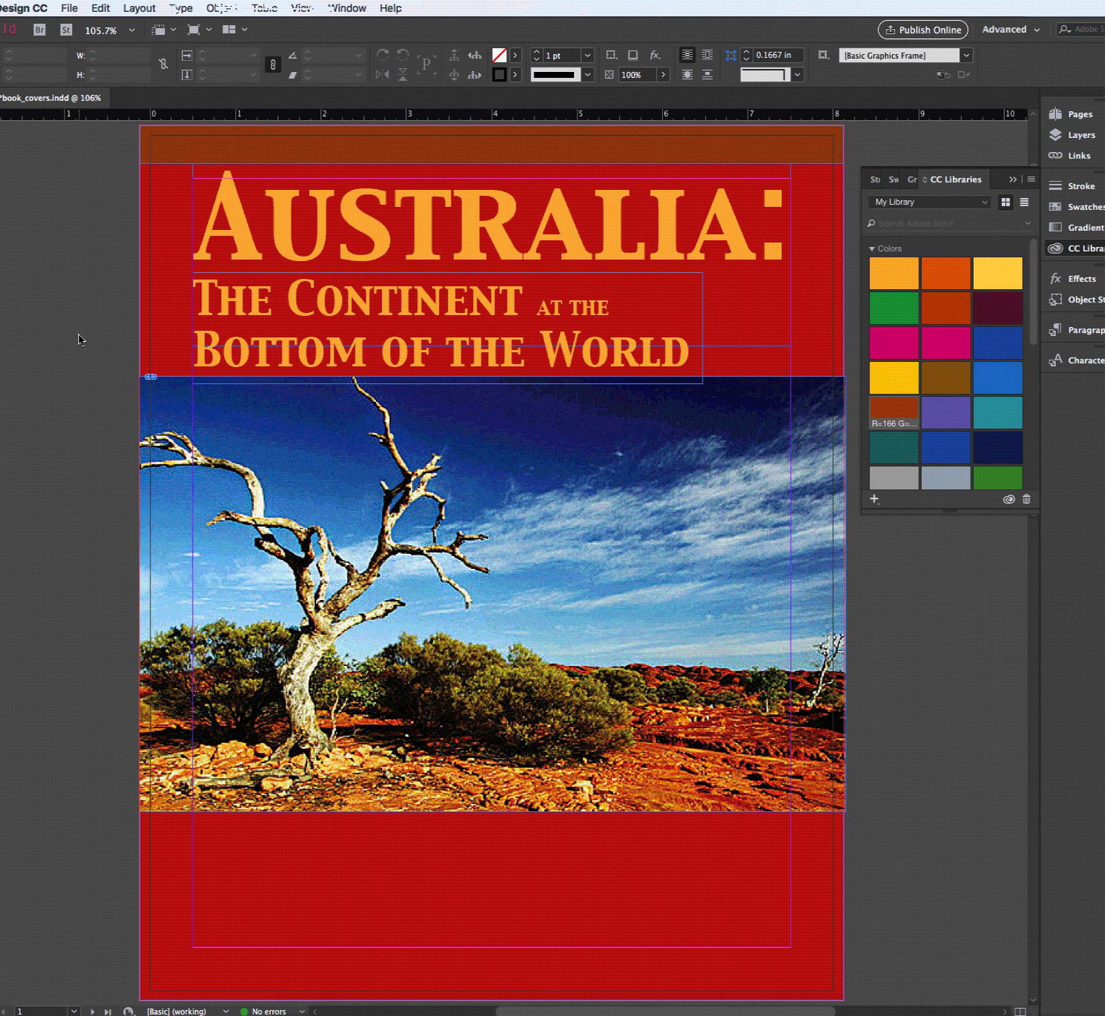
Apply a Multiply drop shadow at 75% opacity to the AUSTRALIA: title frame
click(425, 214)
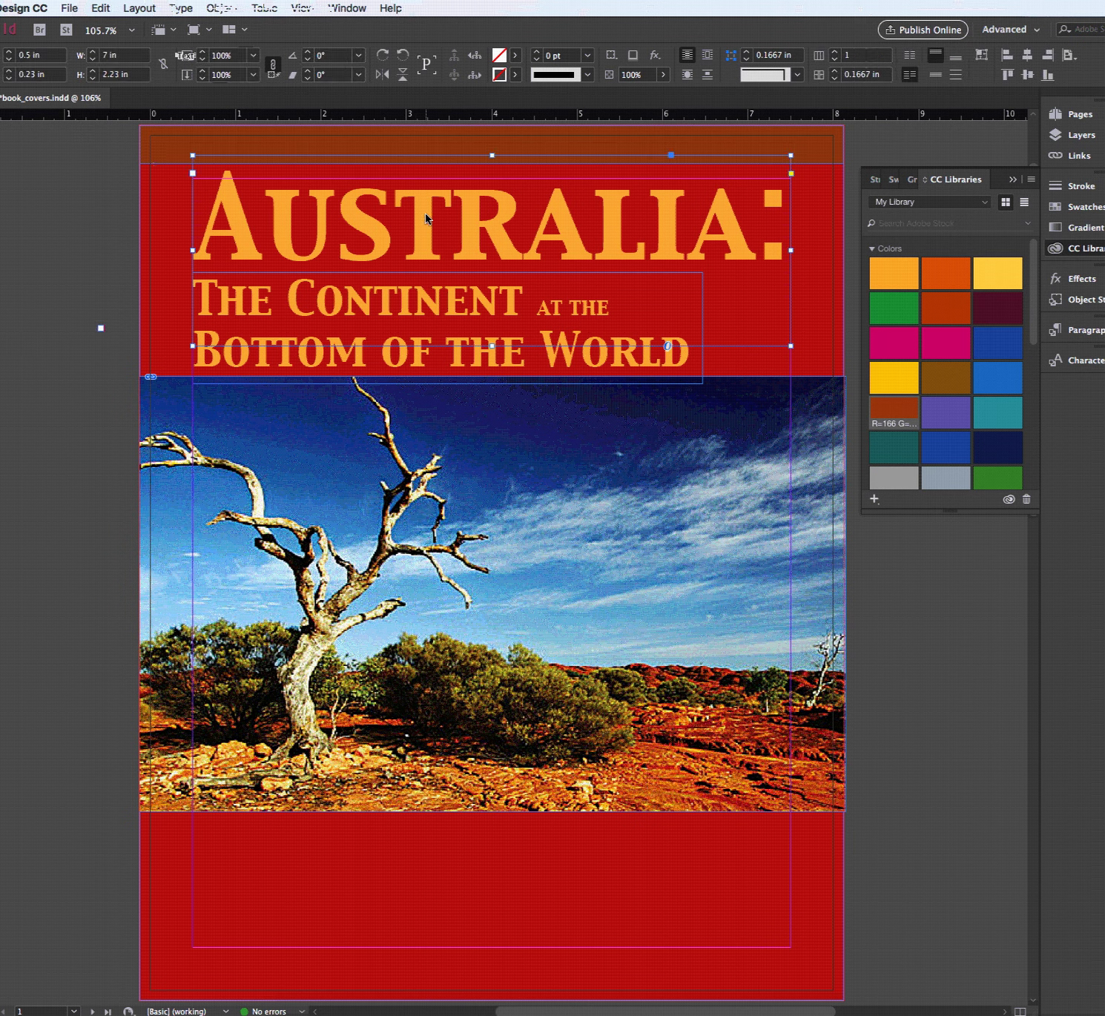
click(219, 9)
mouse_move(235, 305)
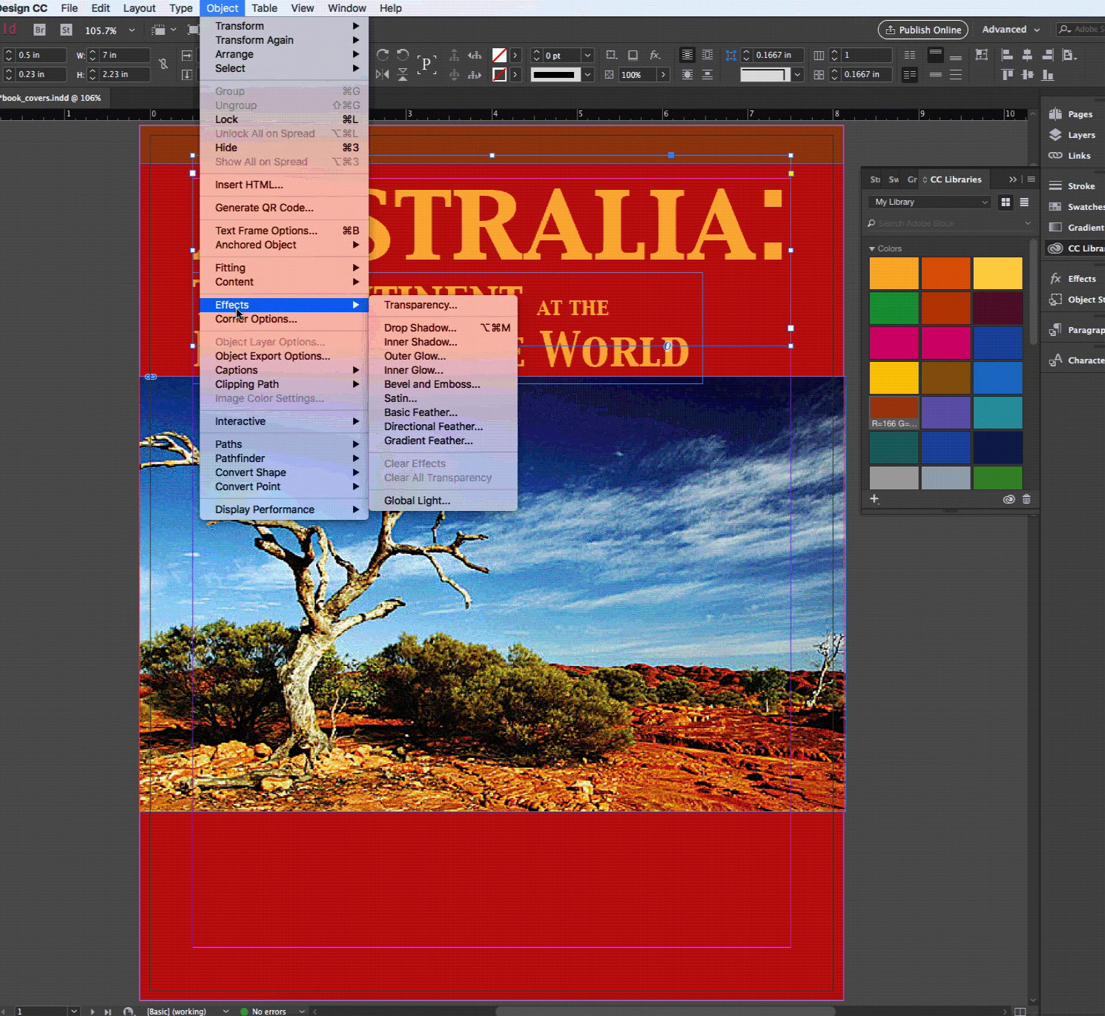
click(420, 327)
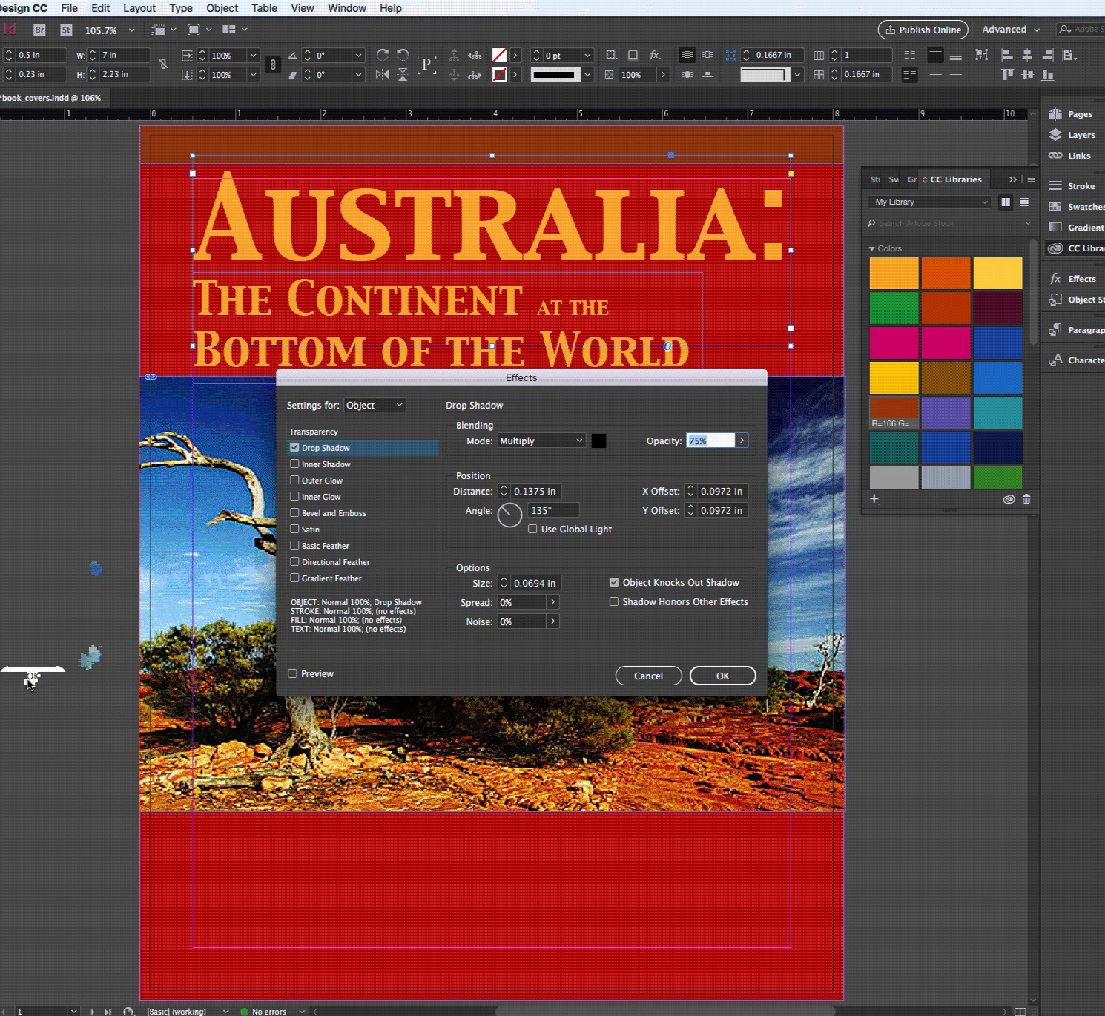
click(722, 676)
click(898, 589)
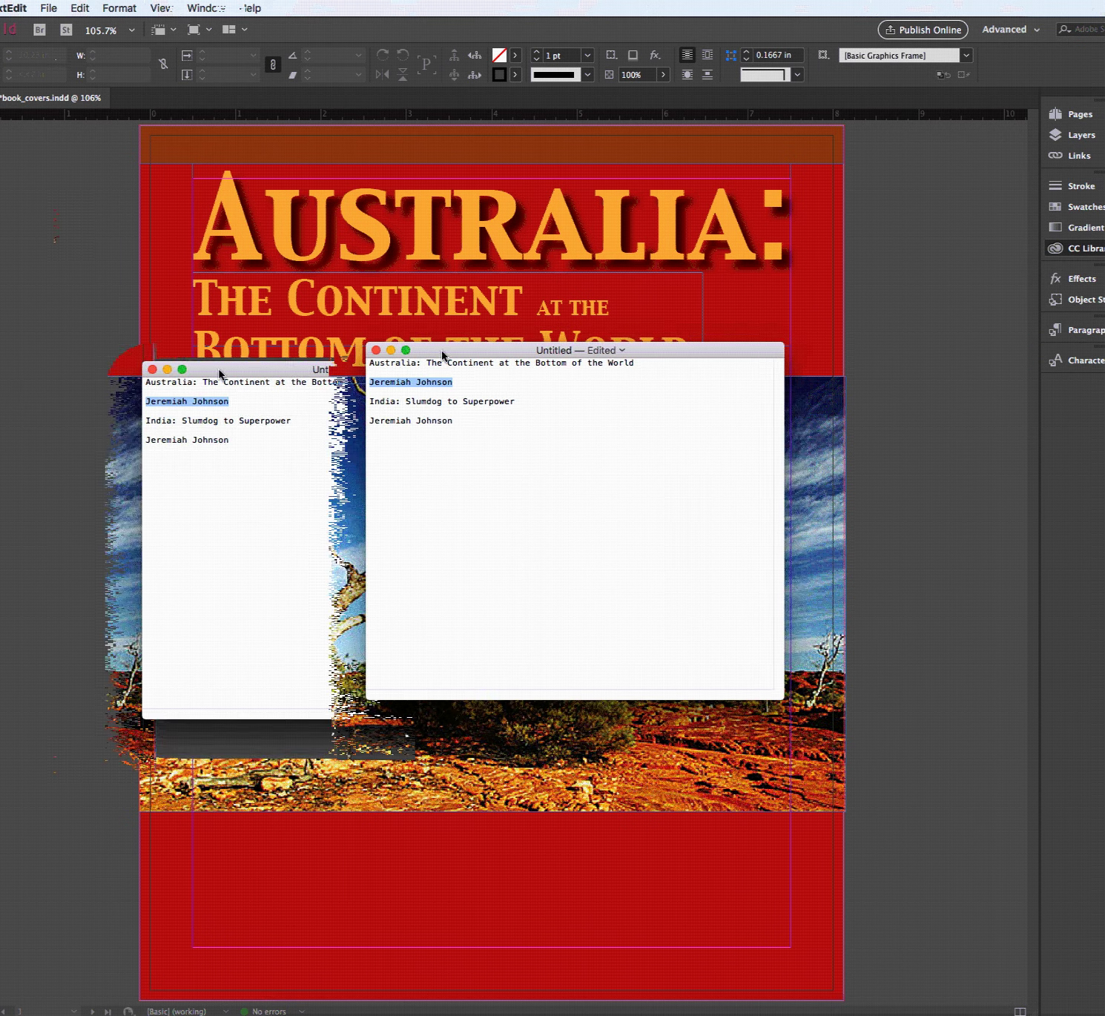
Copy the author's name from the TextEdit notes and return to the InDesign cover
drag(429, 393, 312, 396)
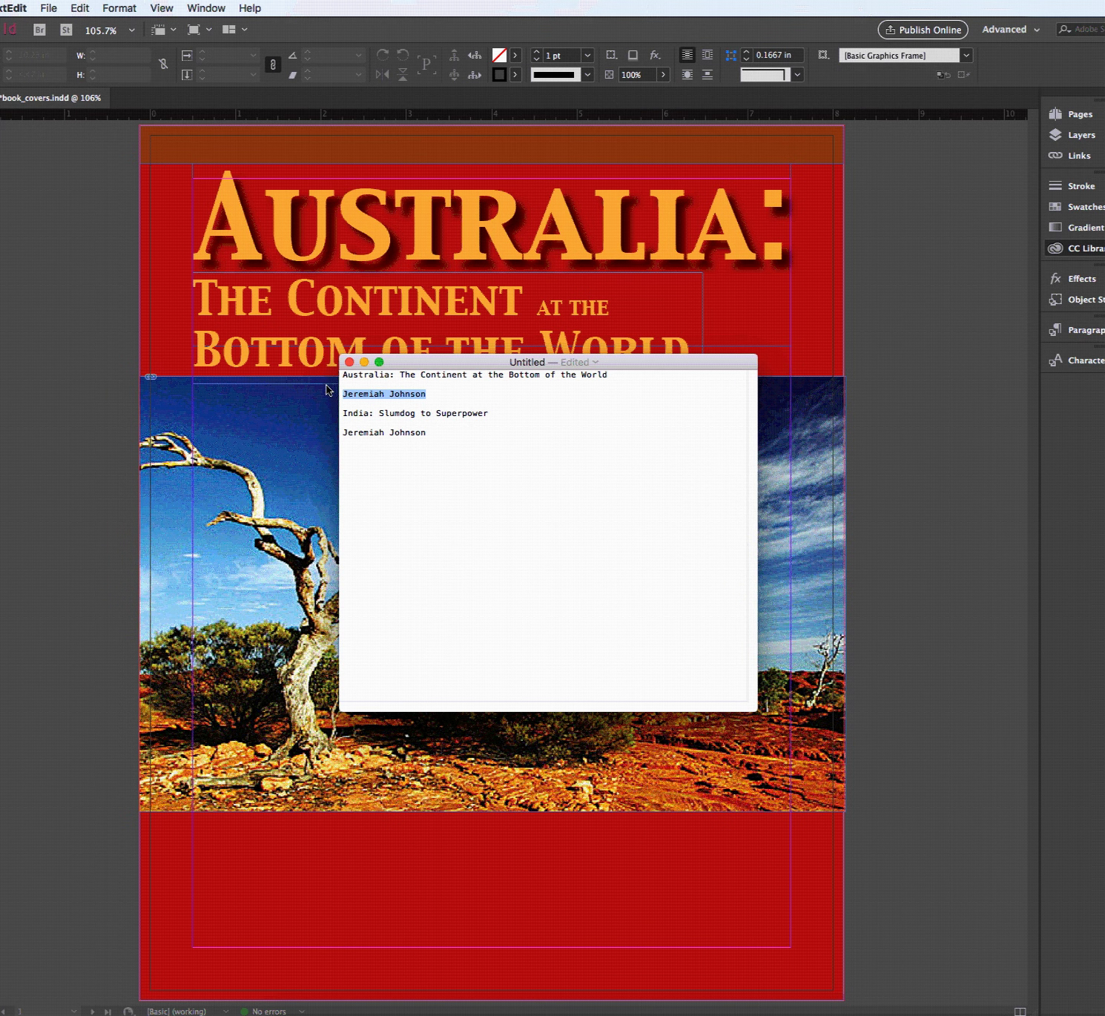
click(82, 9)
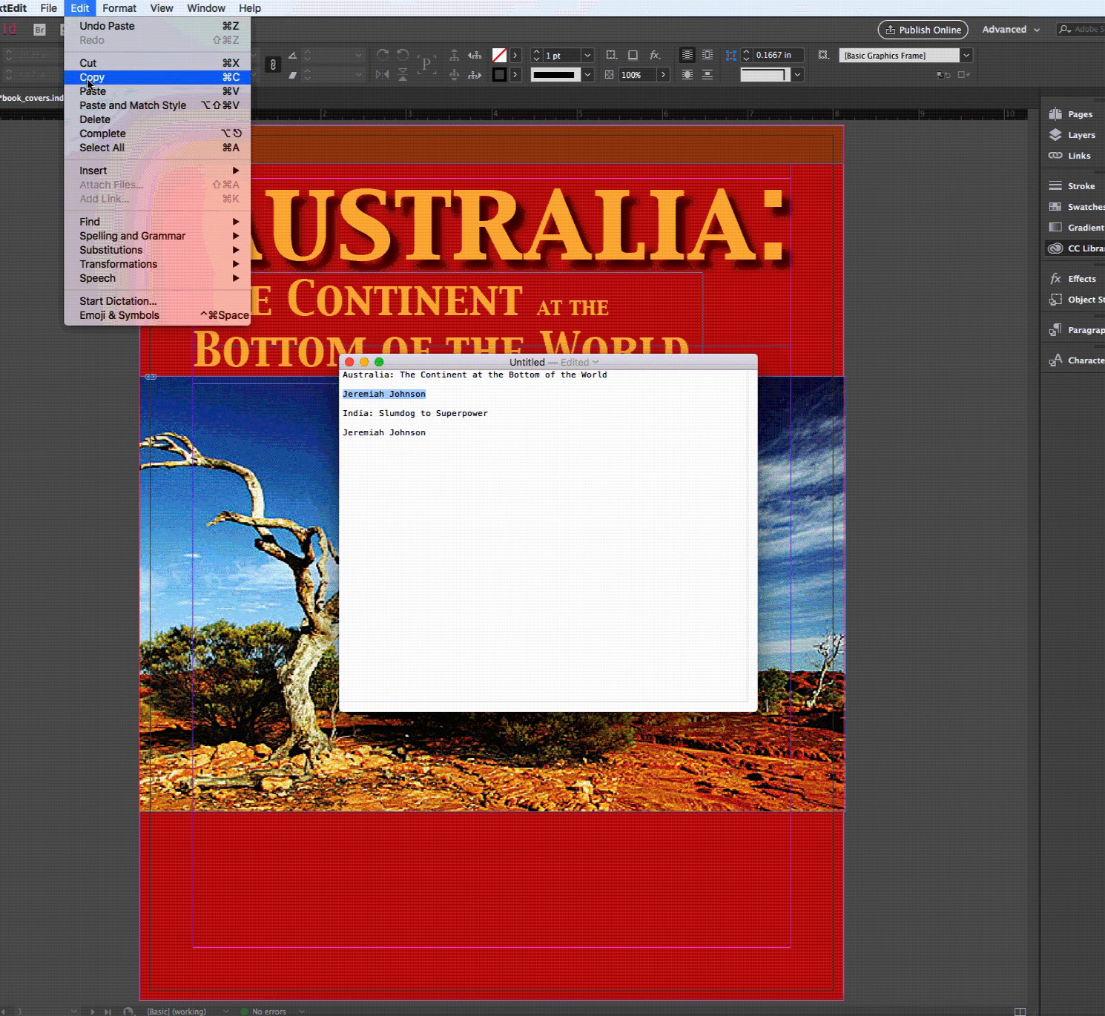
click(91, 77)
drag(431, 363, 898, 424)
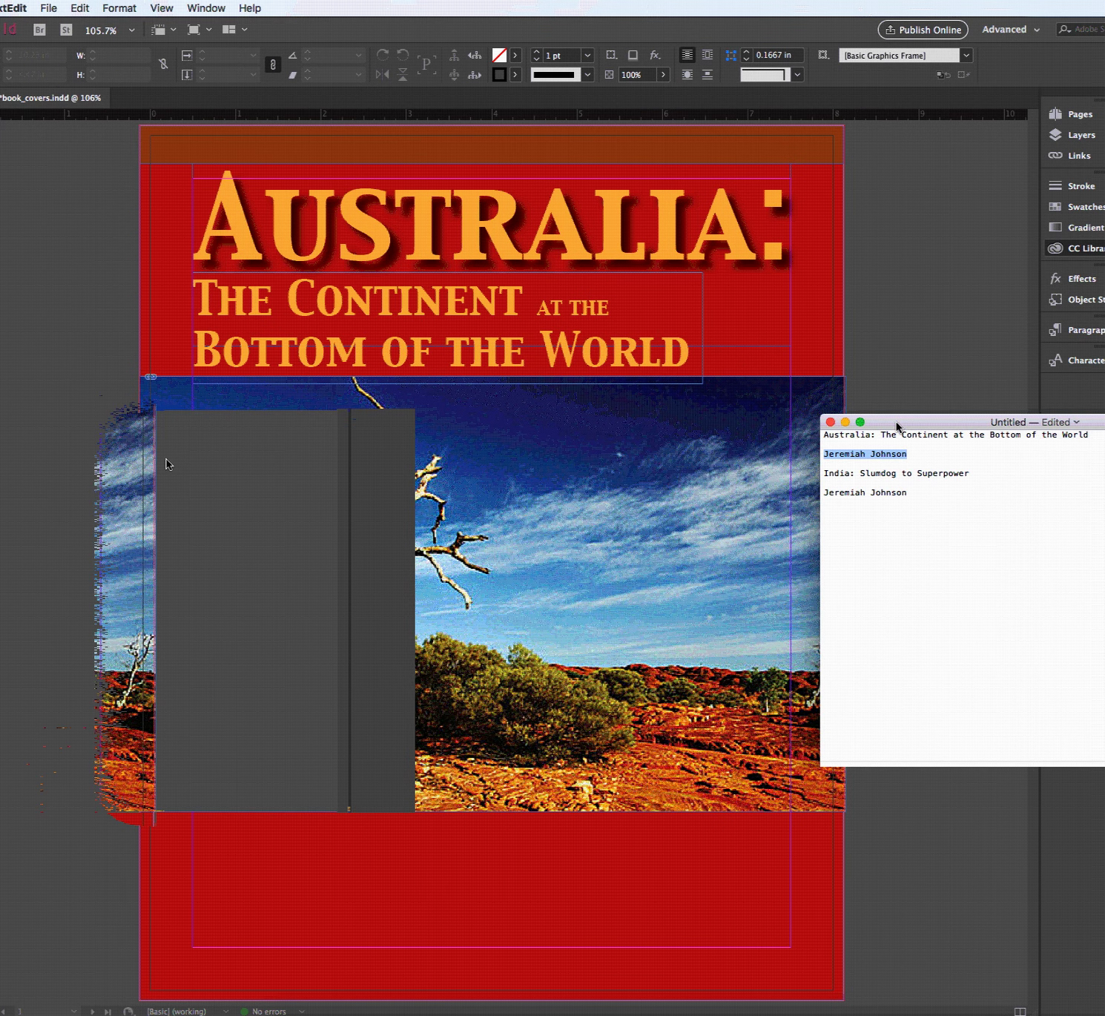
click(212, 451)
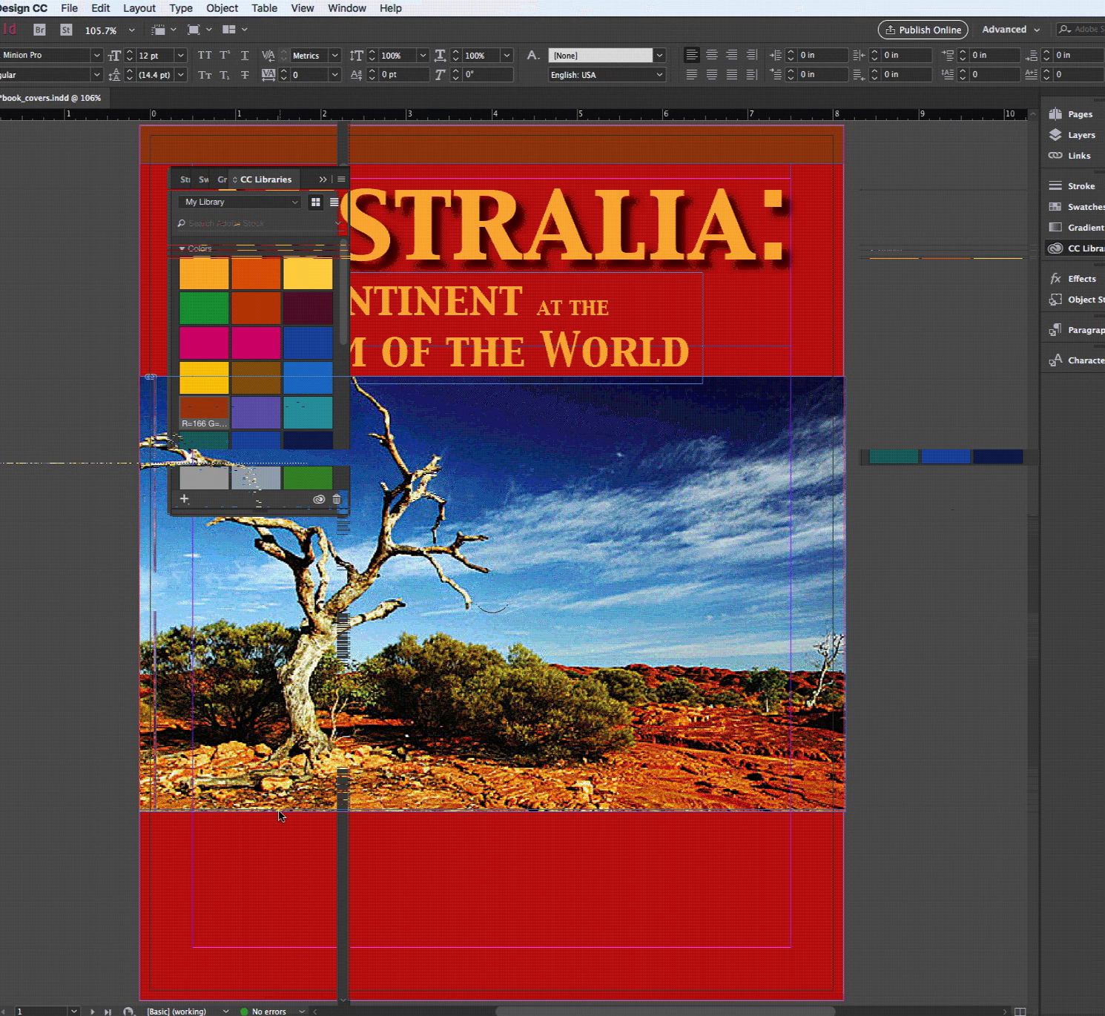
Paste the author's name into a new text frame below the photo and set it in a small-caps font
drag(270, 830, 518, 903)
click(101, 9)
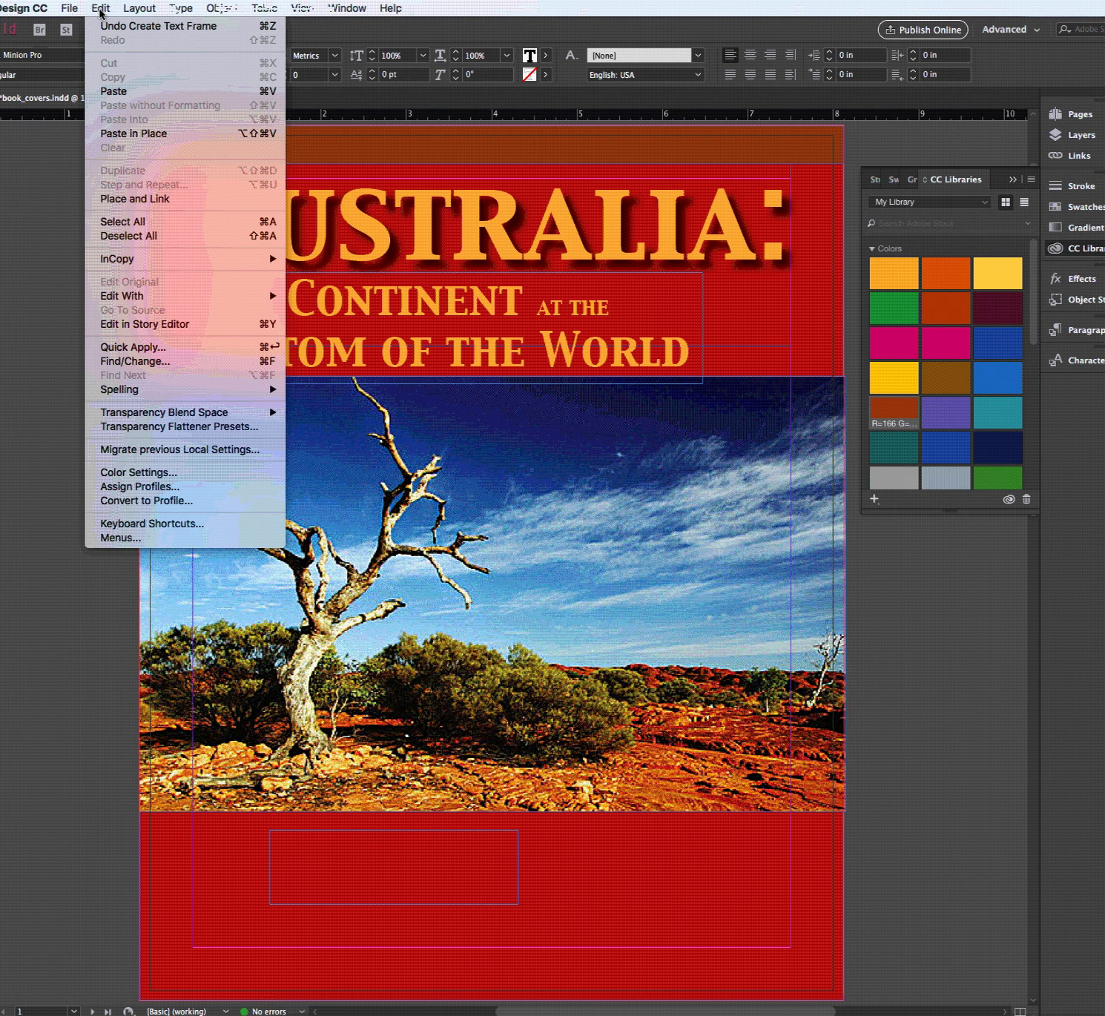
click(115, 91)
drag(385, 851, 214, 836)
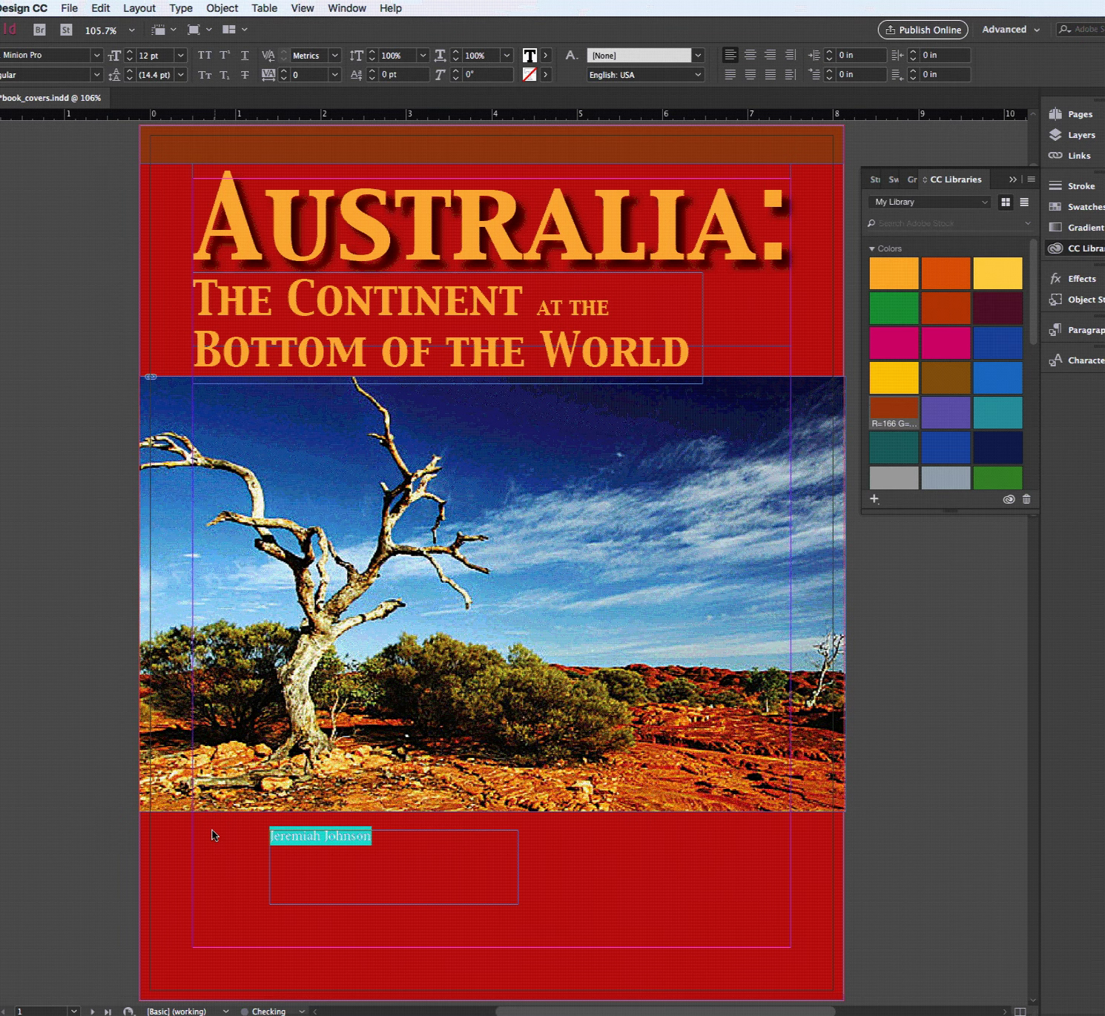
click(179, 11)
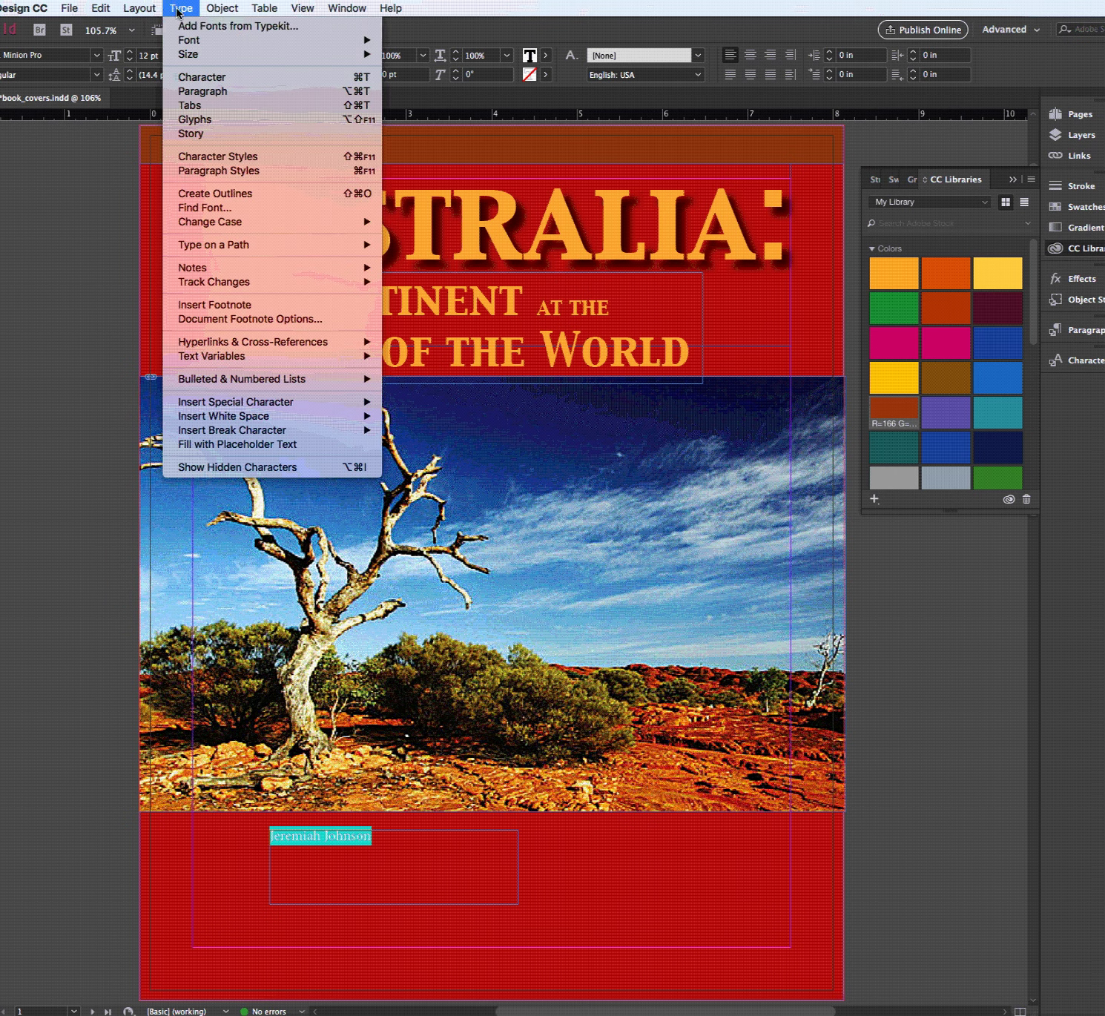
mouse_move(186, 40)
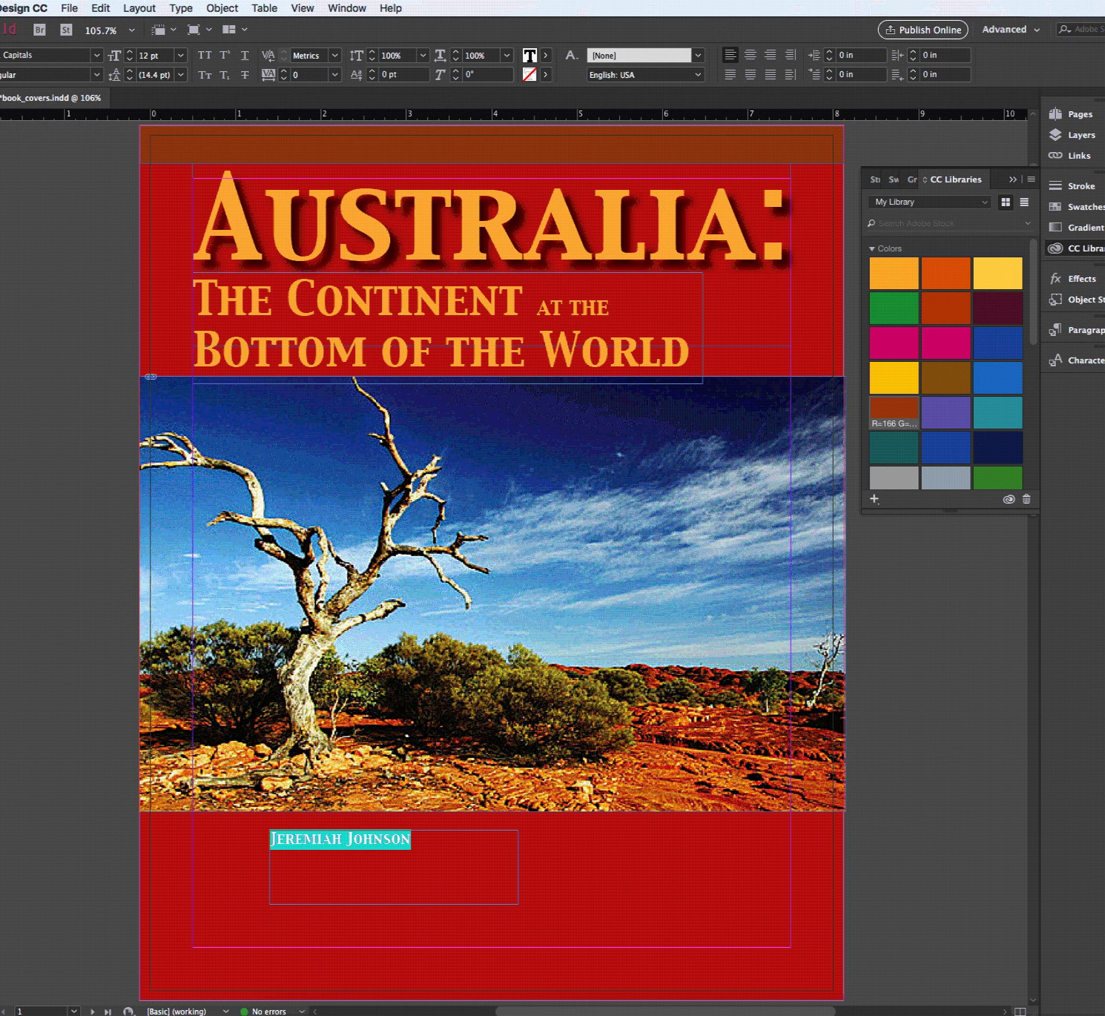
key(Escape)
double_click(517, 903)
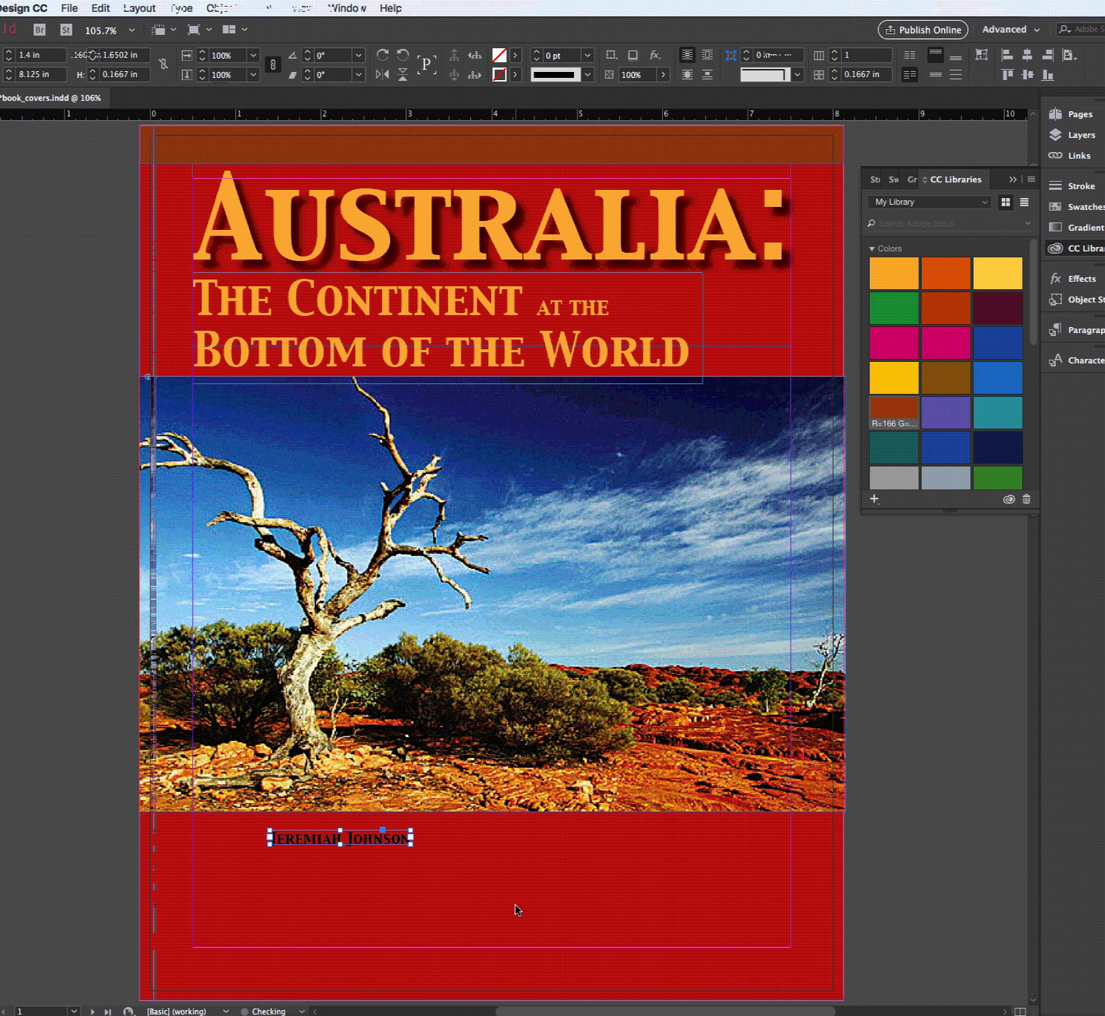
Fit the author-name frame tightly to its text and move it to the left
drag(411, 845, 555, 926)
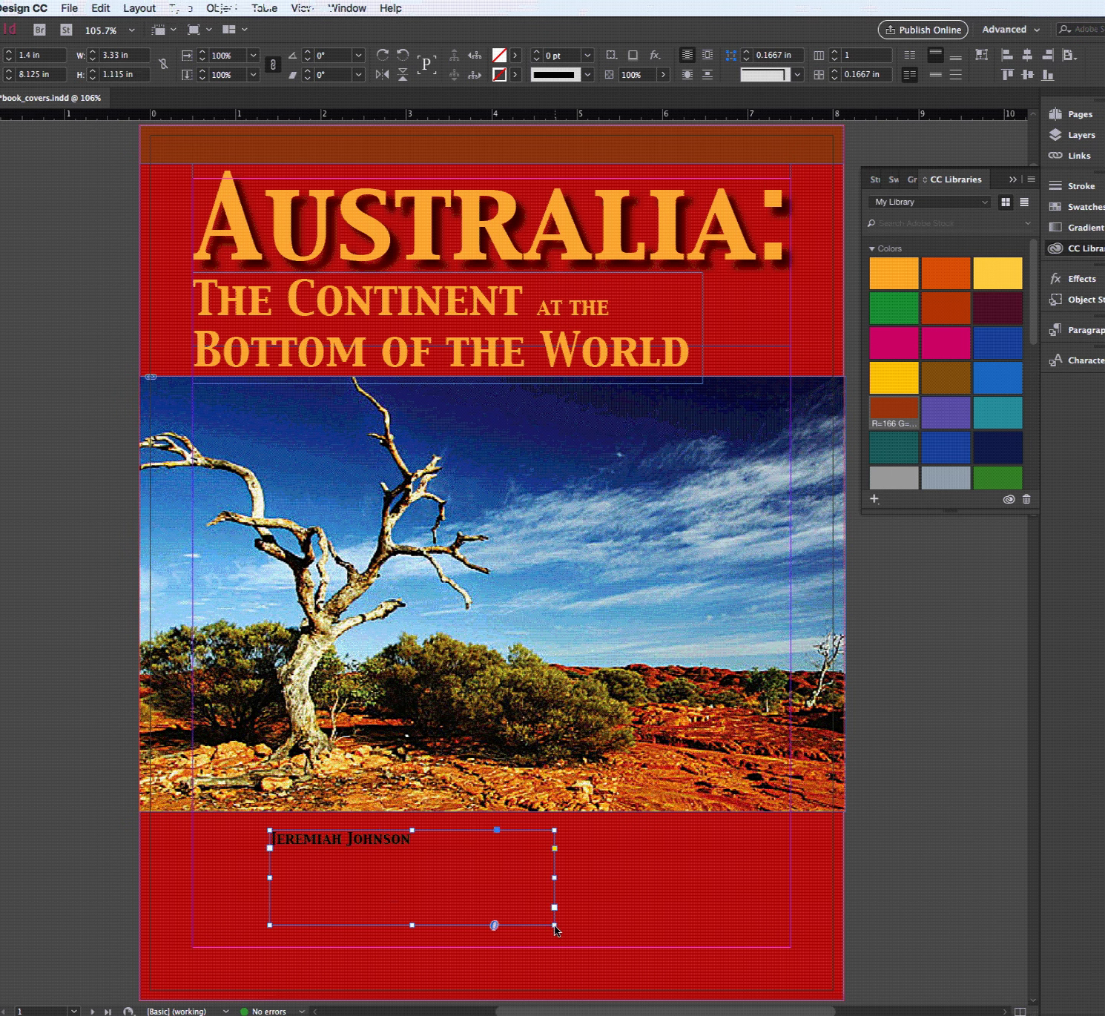
double_click(554, 927)
drag(359, 844, 301, 845)
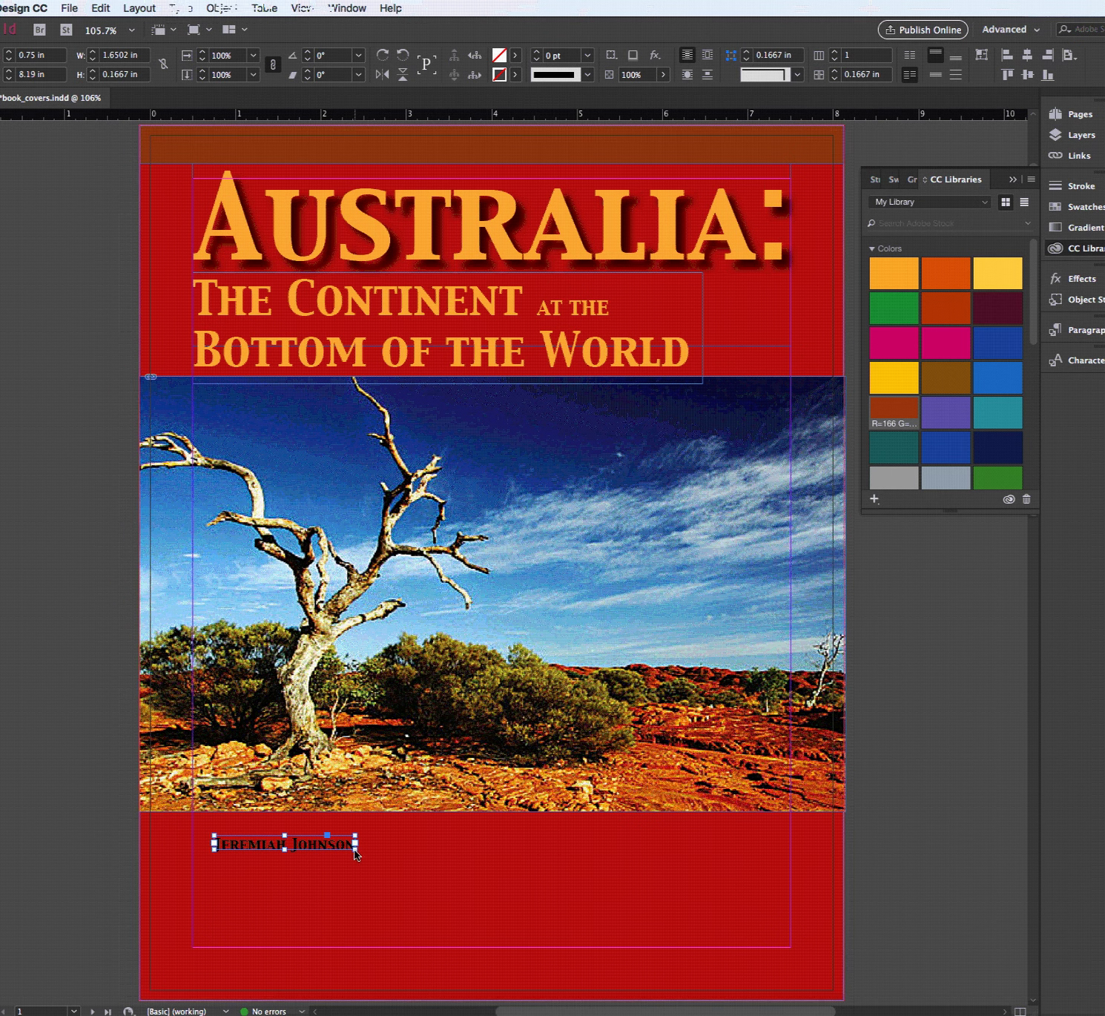
Scale the author name up to 17.172 pt, then highlight its text for editing
drag(354, 849, 467, 862)
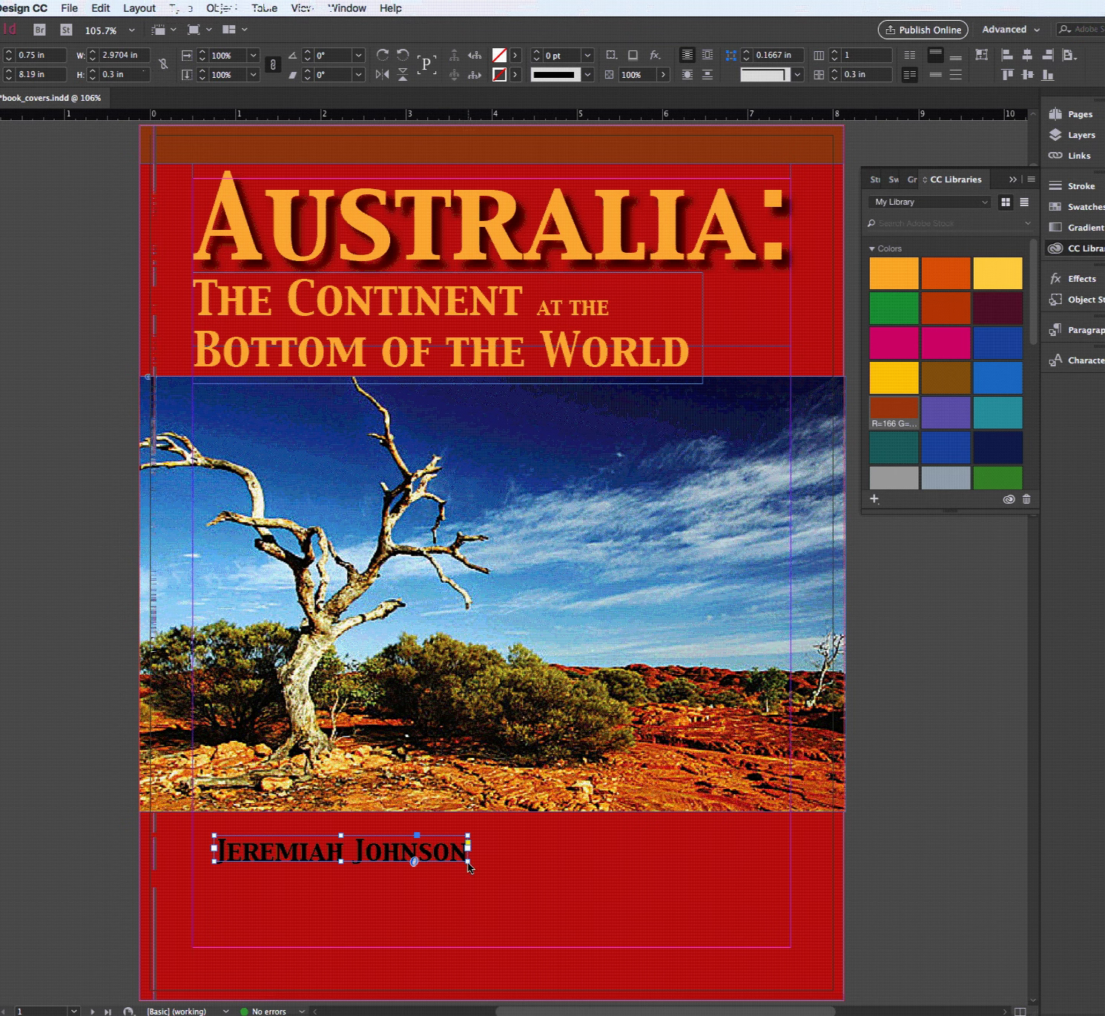
drag(467, 862, 416, 855)
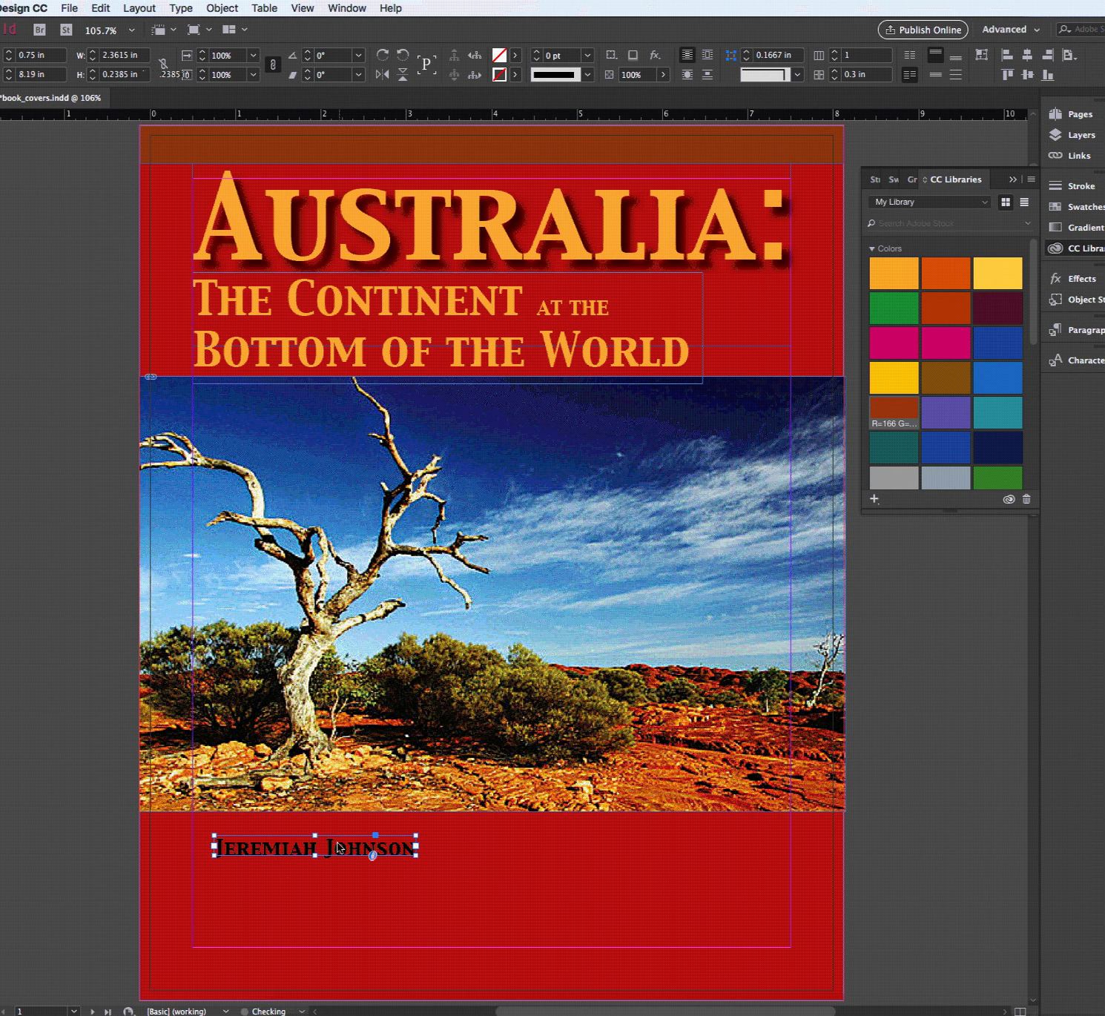
double_click(276, 851)
drag(219, 853, 506, 856)
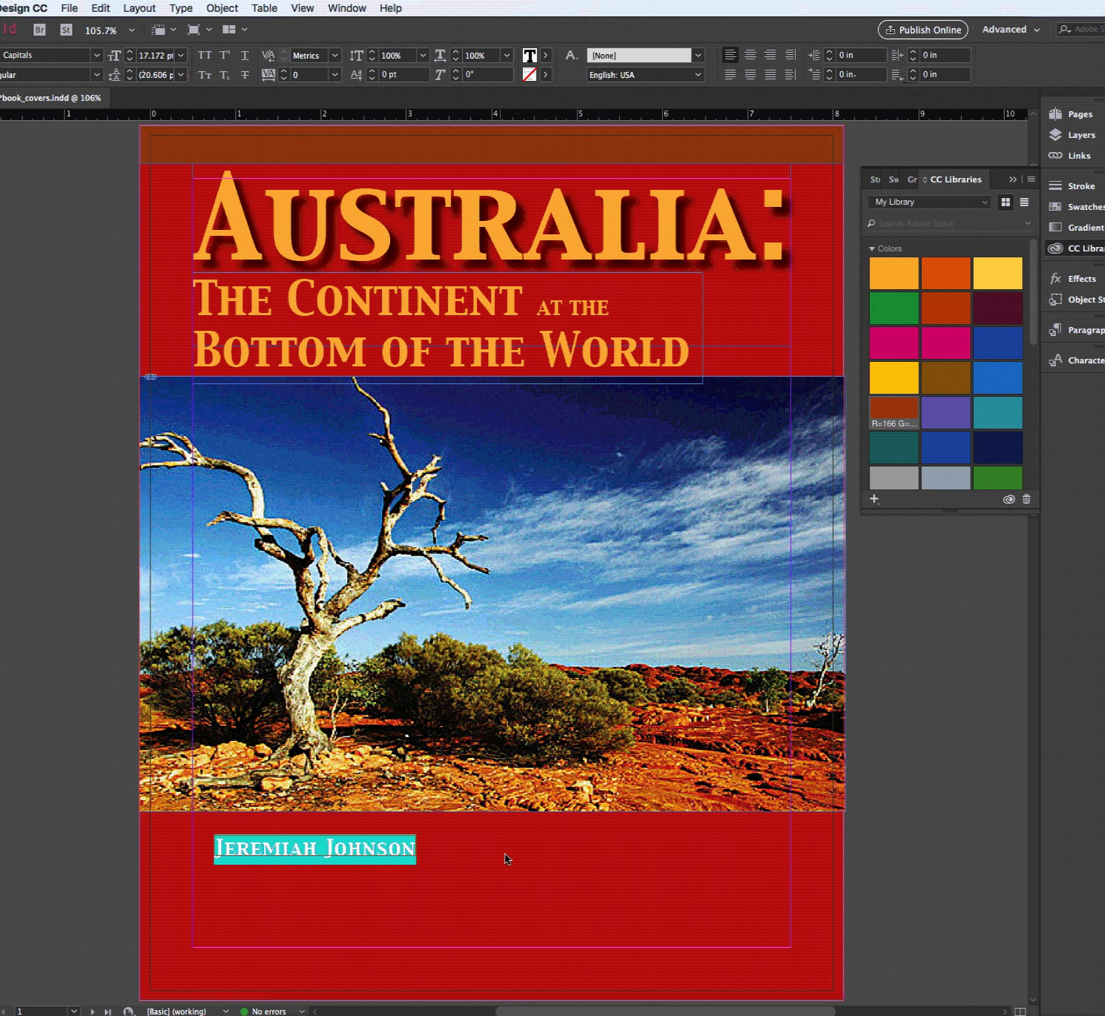
Colour the author name orange with swatch C=0 M=33 Y=83 K=0
click(546, 55)
drag(545, 116, 551, 197)
click(391, 178)
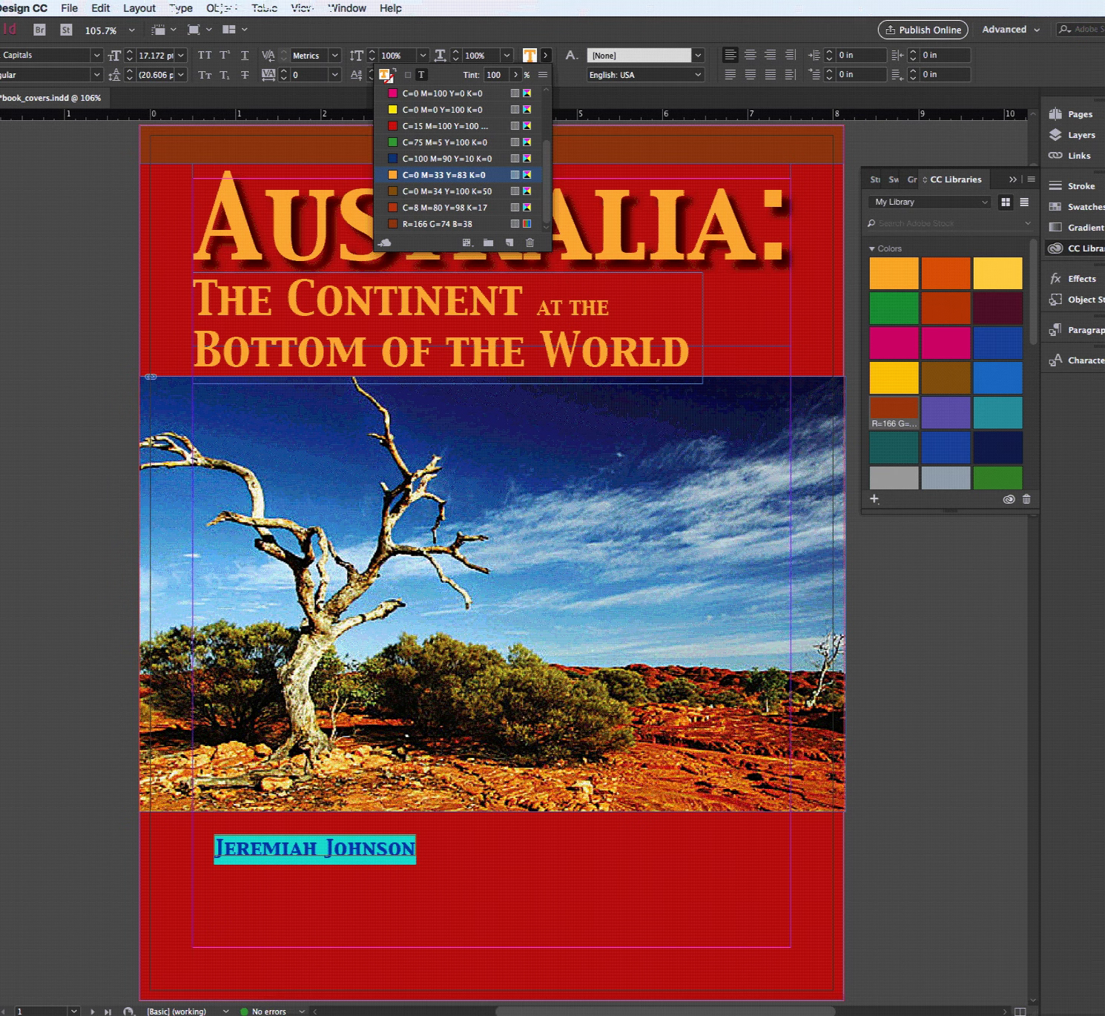
click(1, 126)
Shift the author-name frame left to the margin, aligned with the title, and deselect it
click(18, 215)
drag(341, 852, 317, 850)
key(shift+super+a)
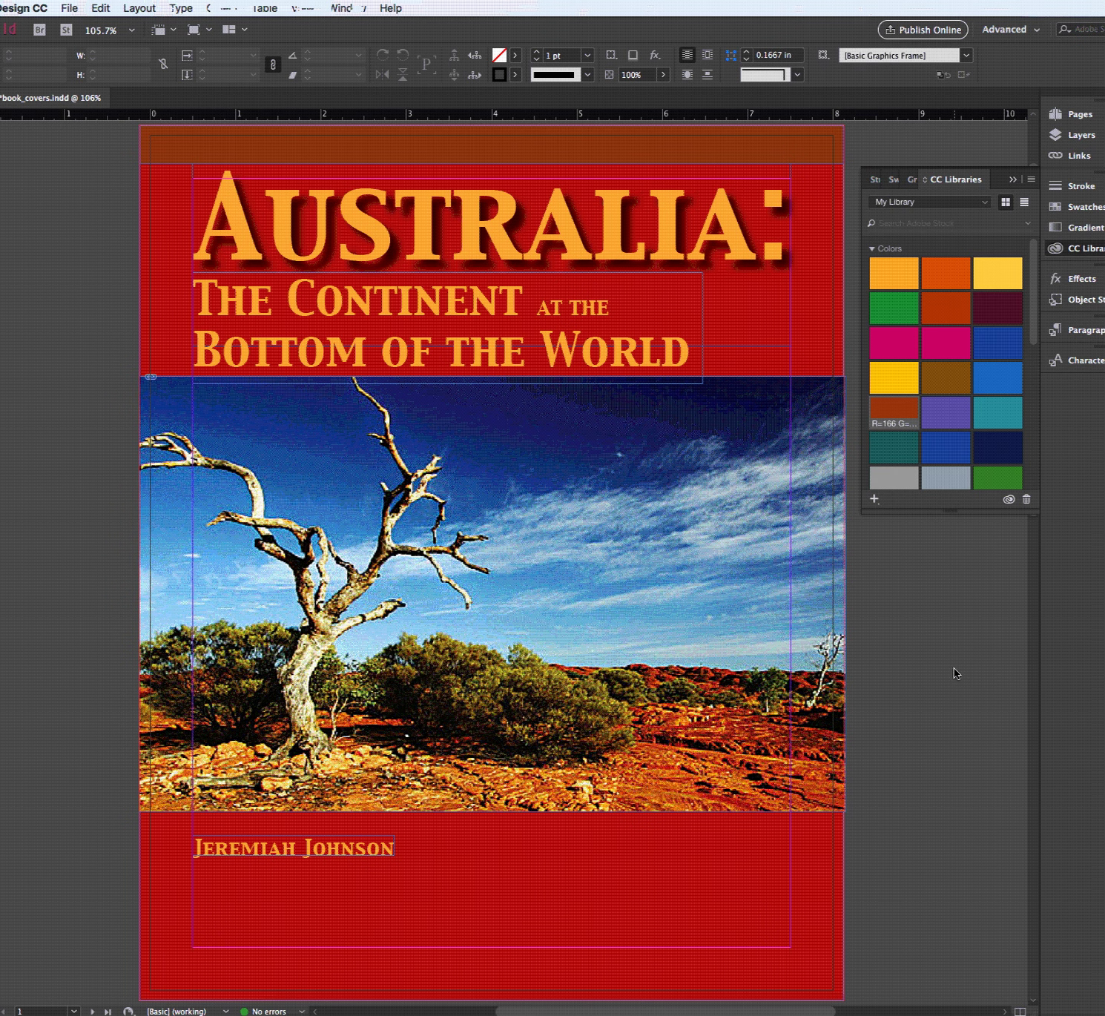
click(207, 31)
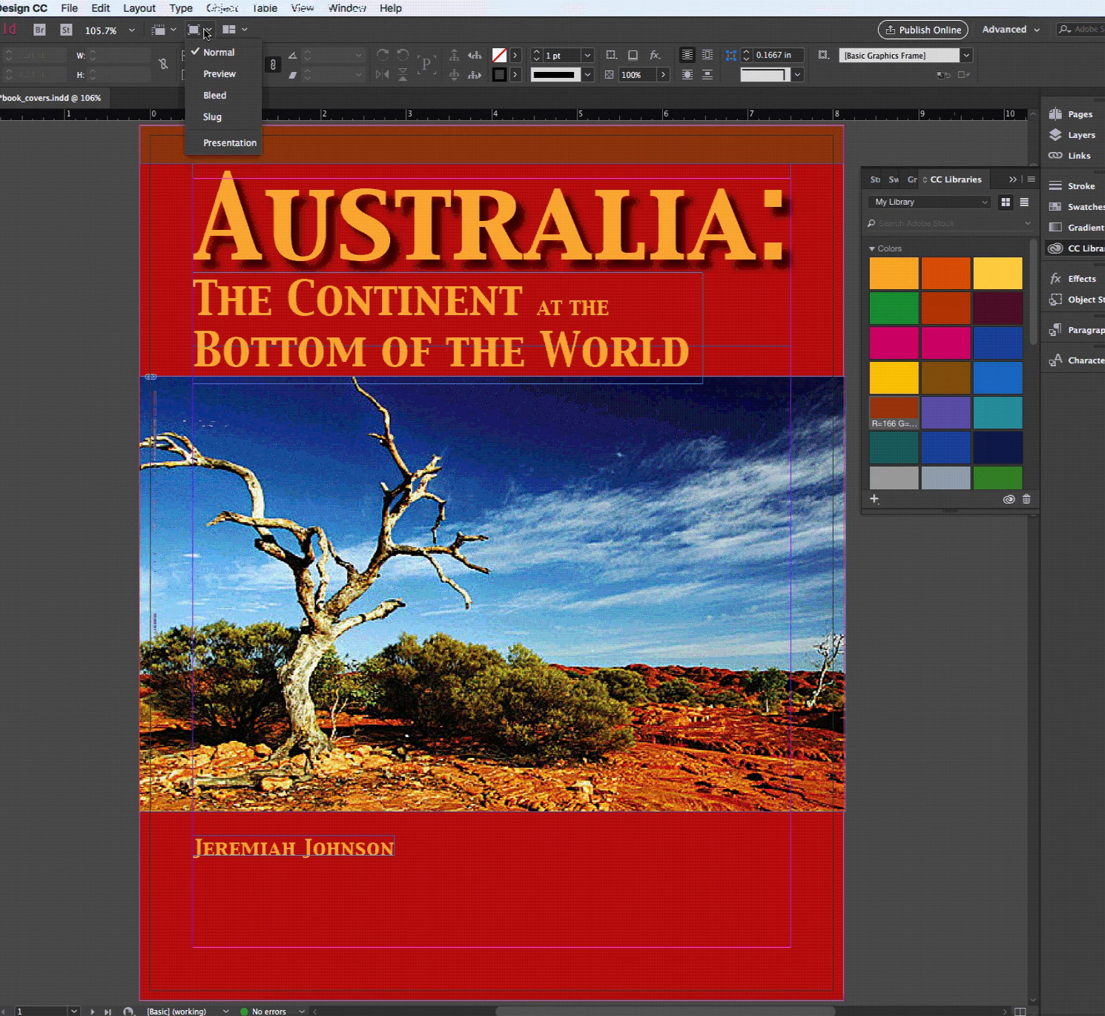
click(215, 74)
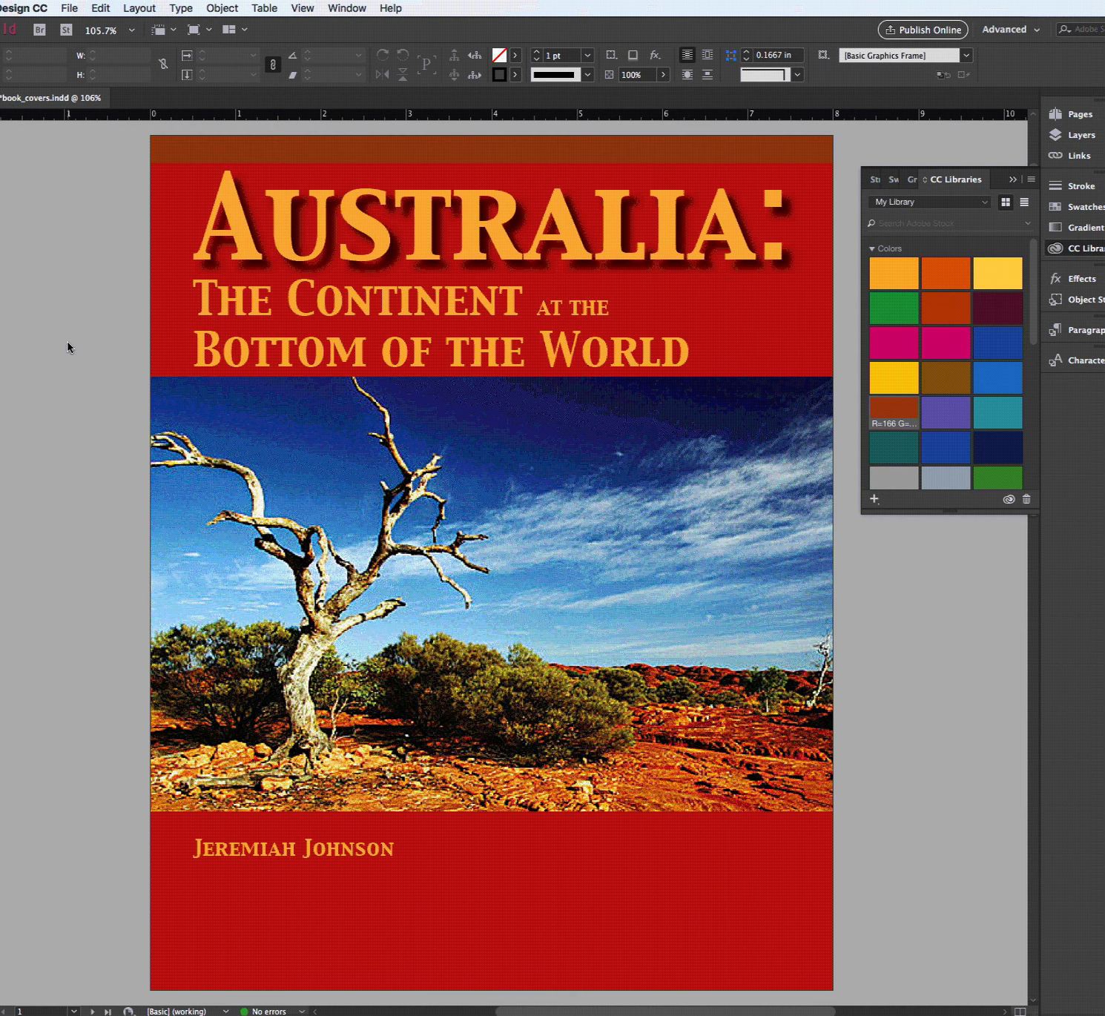
click(286, 131)
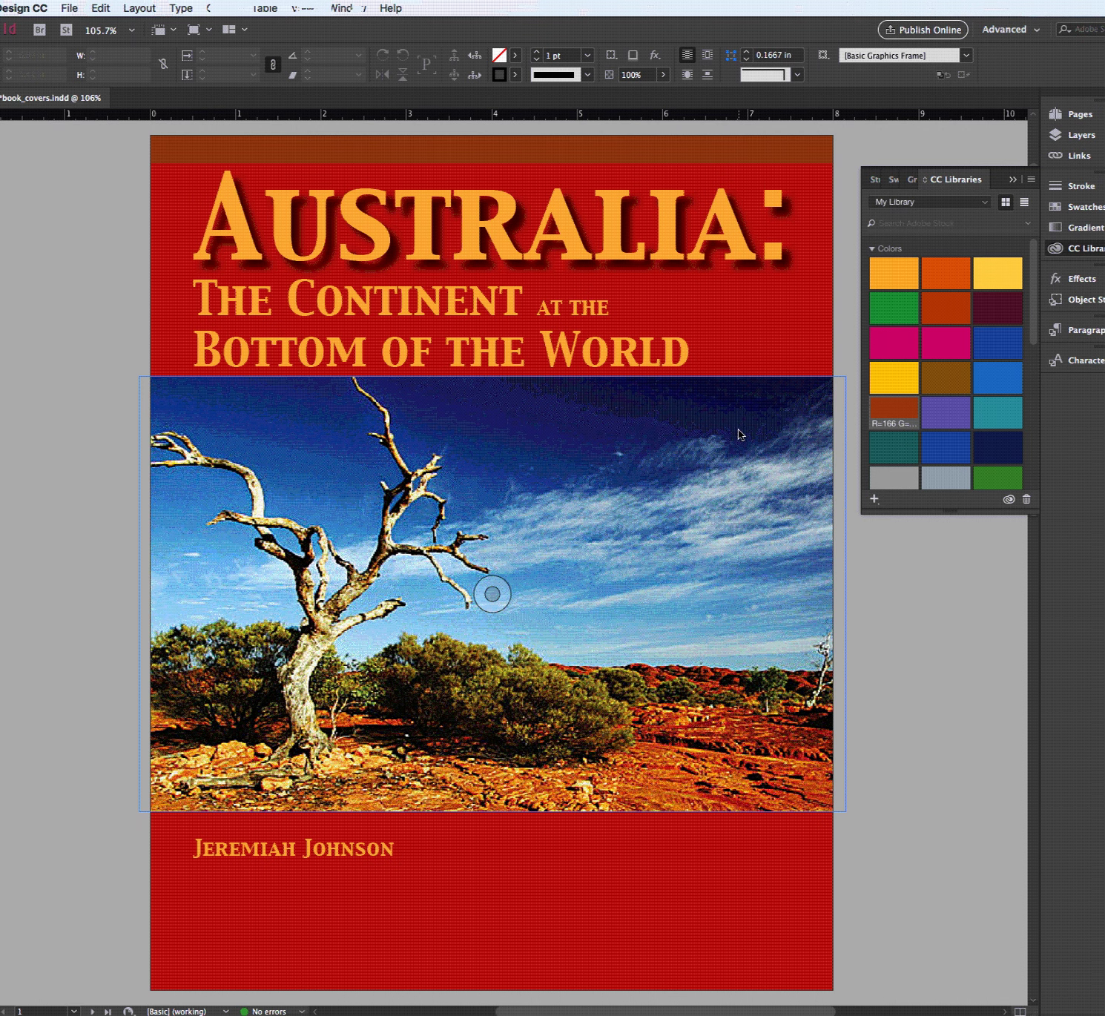
click(208, 35)
click(217, 50)
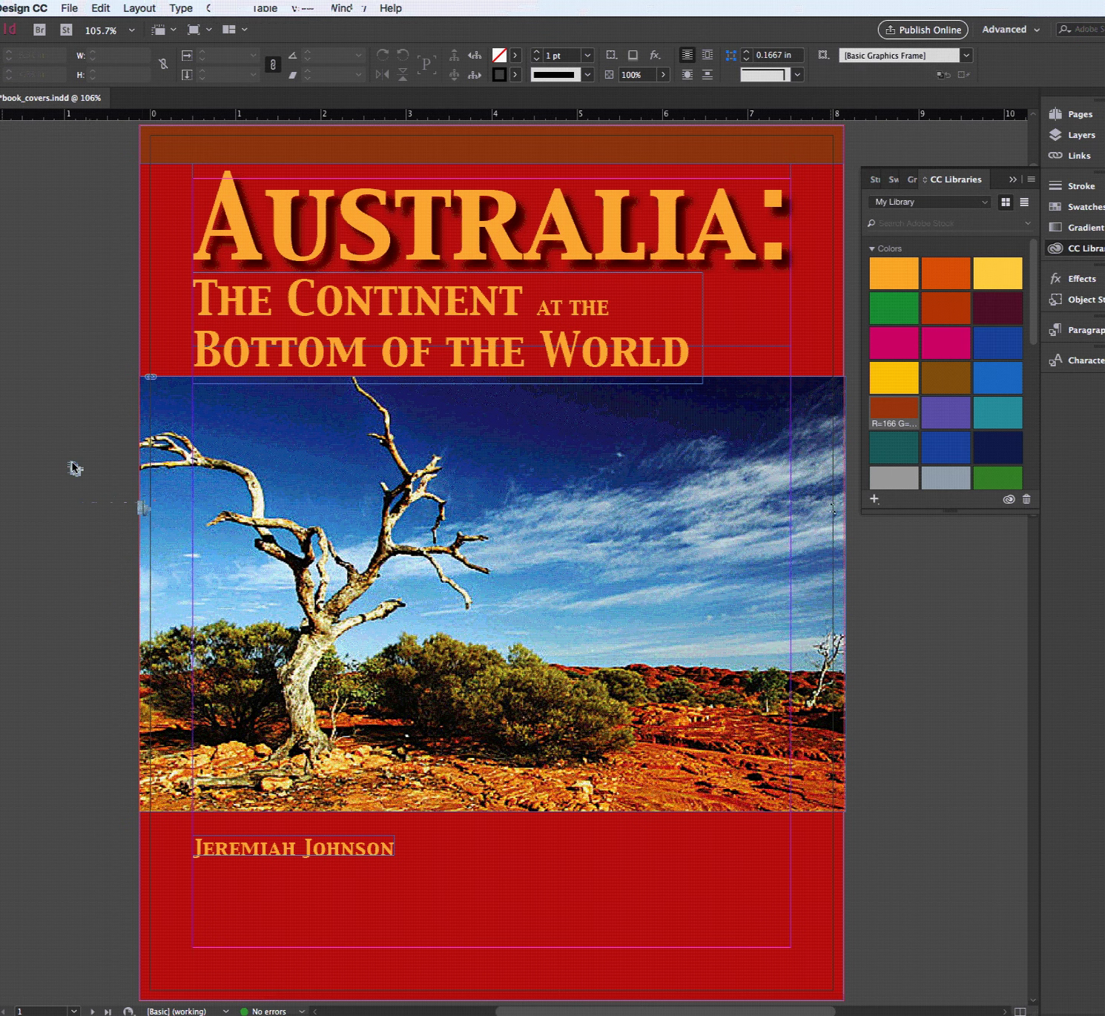
Draw a 1.89 in square frame on the sky and move it to X 5.2 in, Y 3.3 in
drag(637, 438, 770, 628)
drag(84, 631, 792, 652)
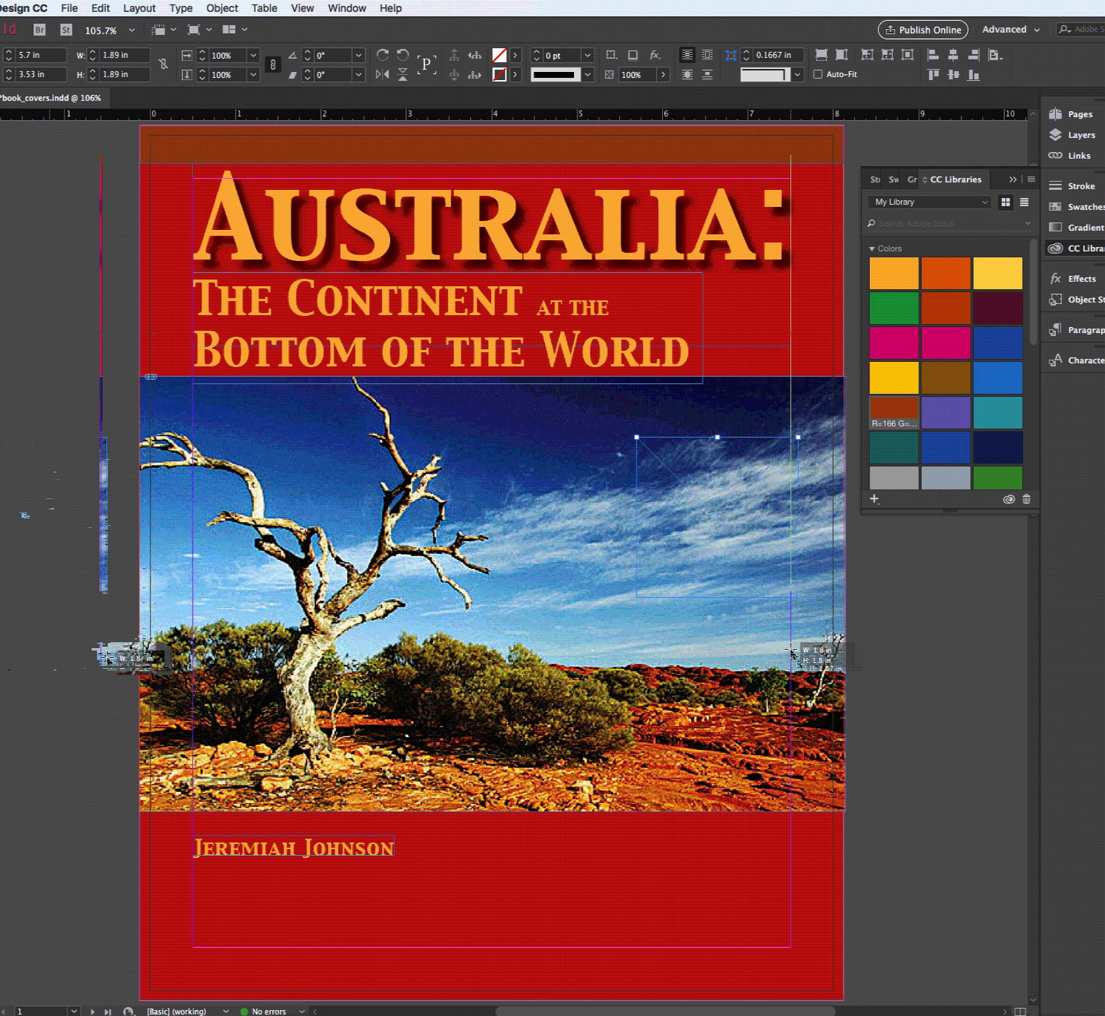
drag(717, 519, 674, 503)
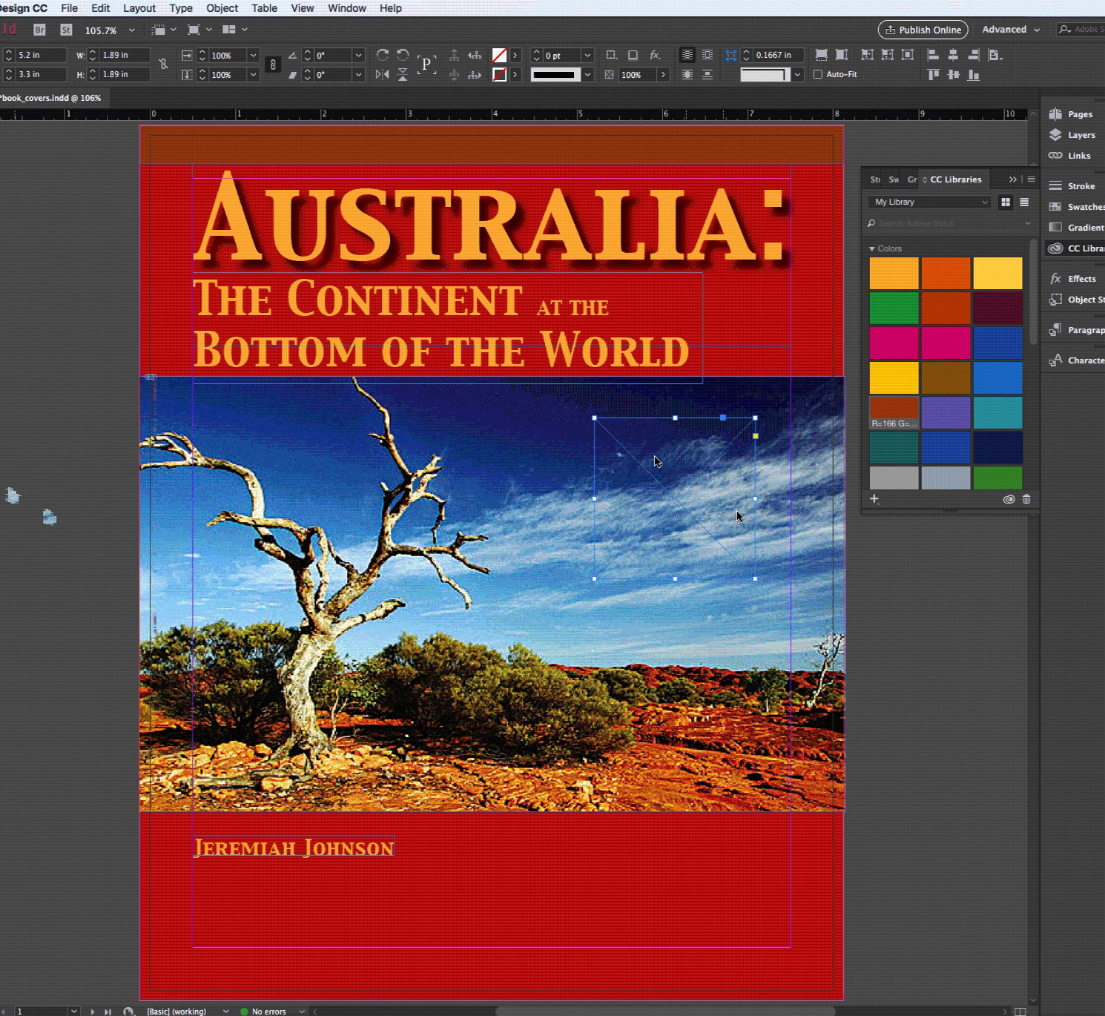
click(69, 9)
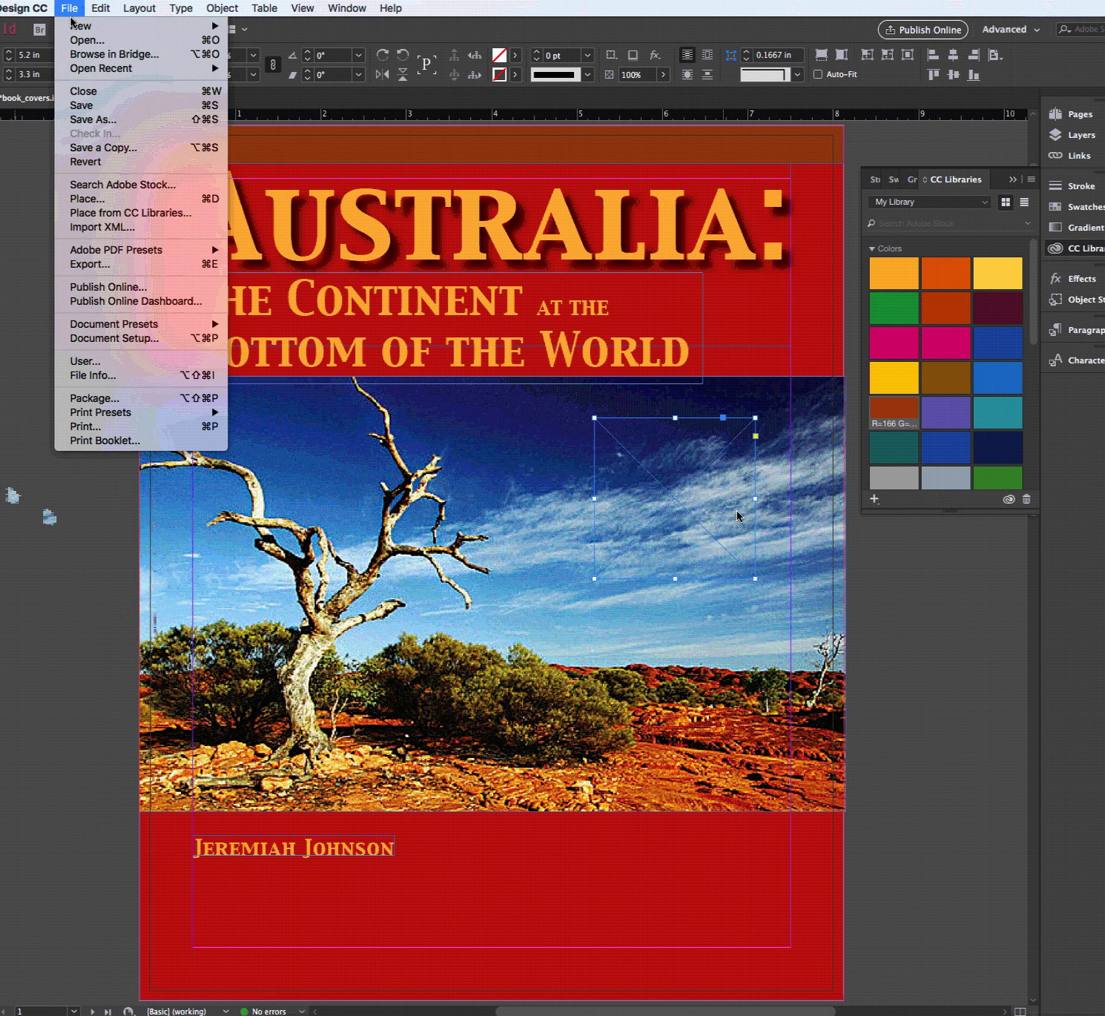
Place pic2.tif from the Desktop into the square frame and select the placed image
click(88, 199)
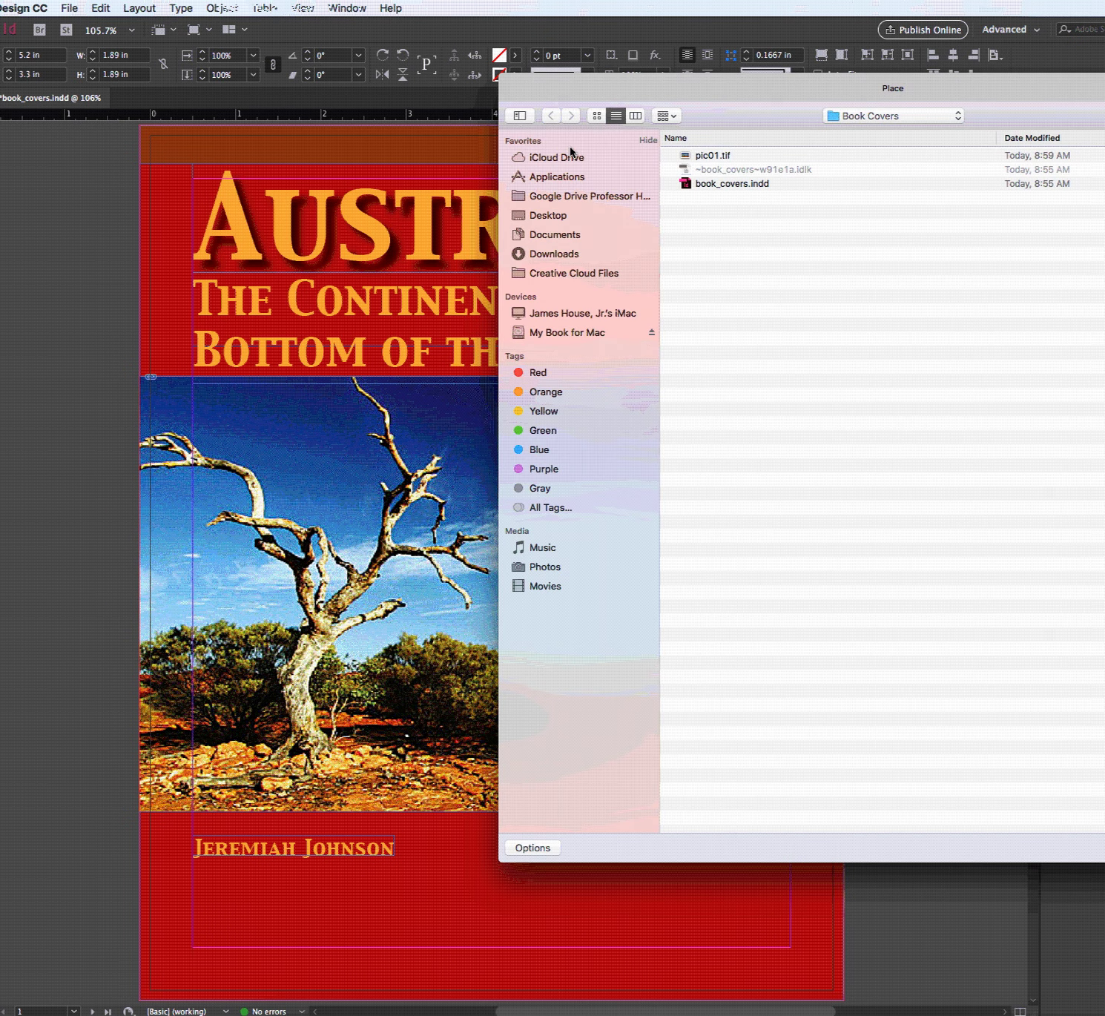
click(544, 215)
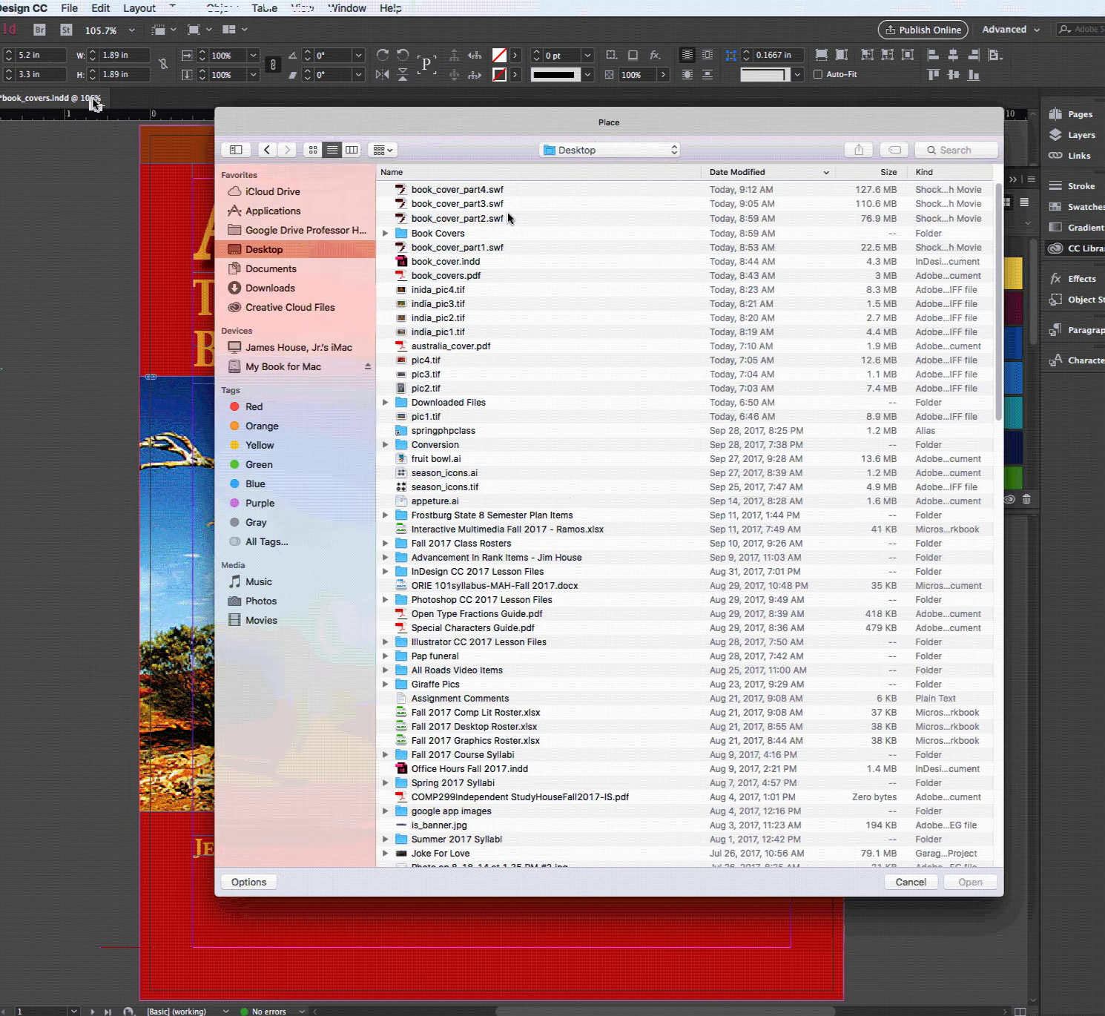
double_click(402, 390)
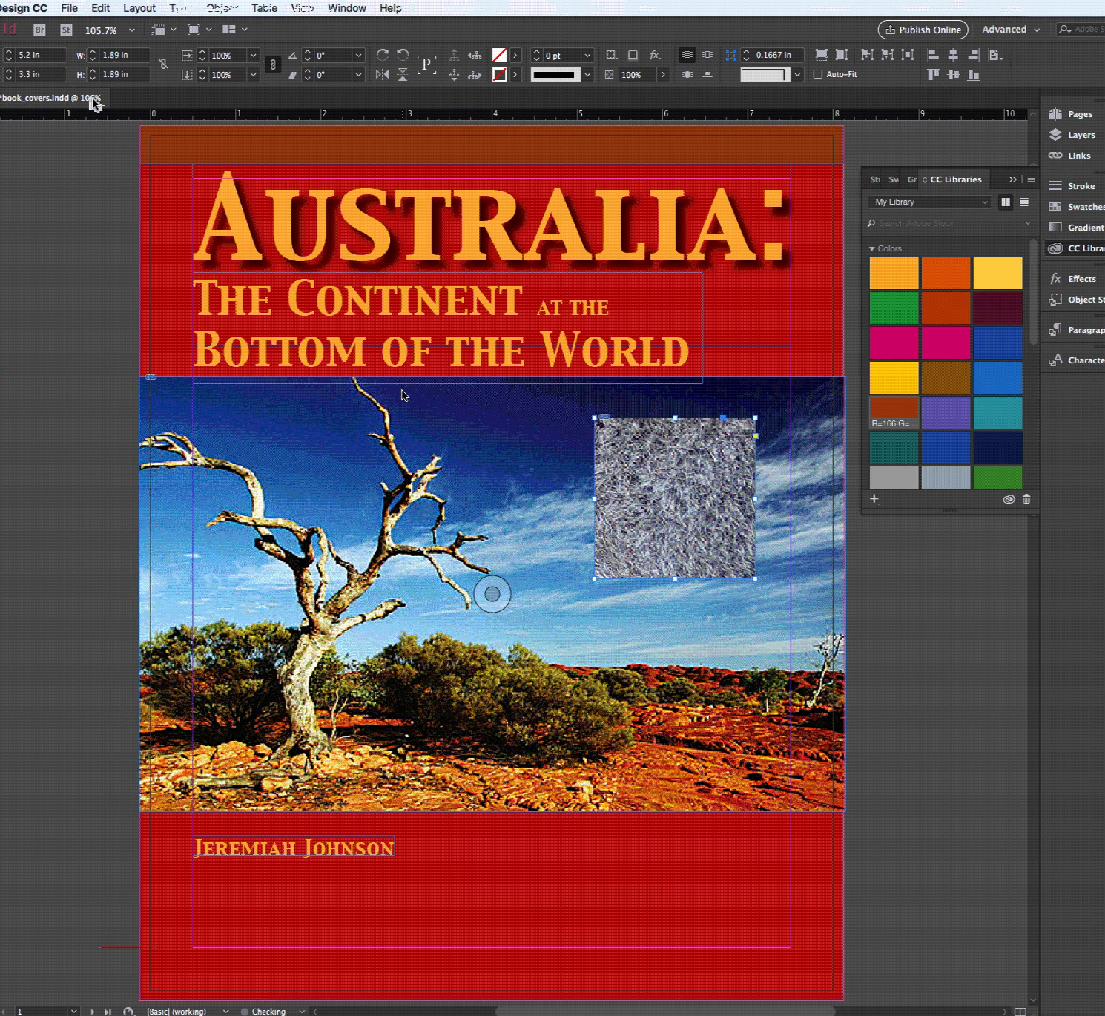
double_click(704, 505)
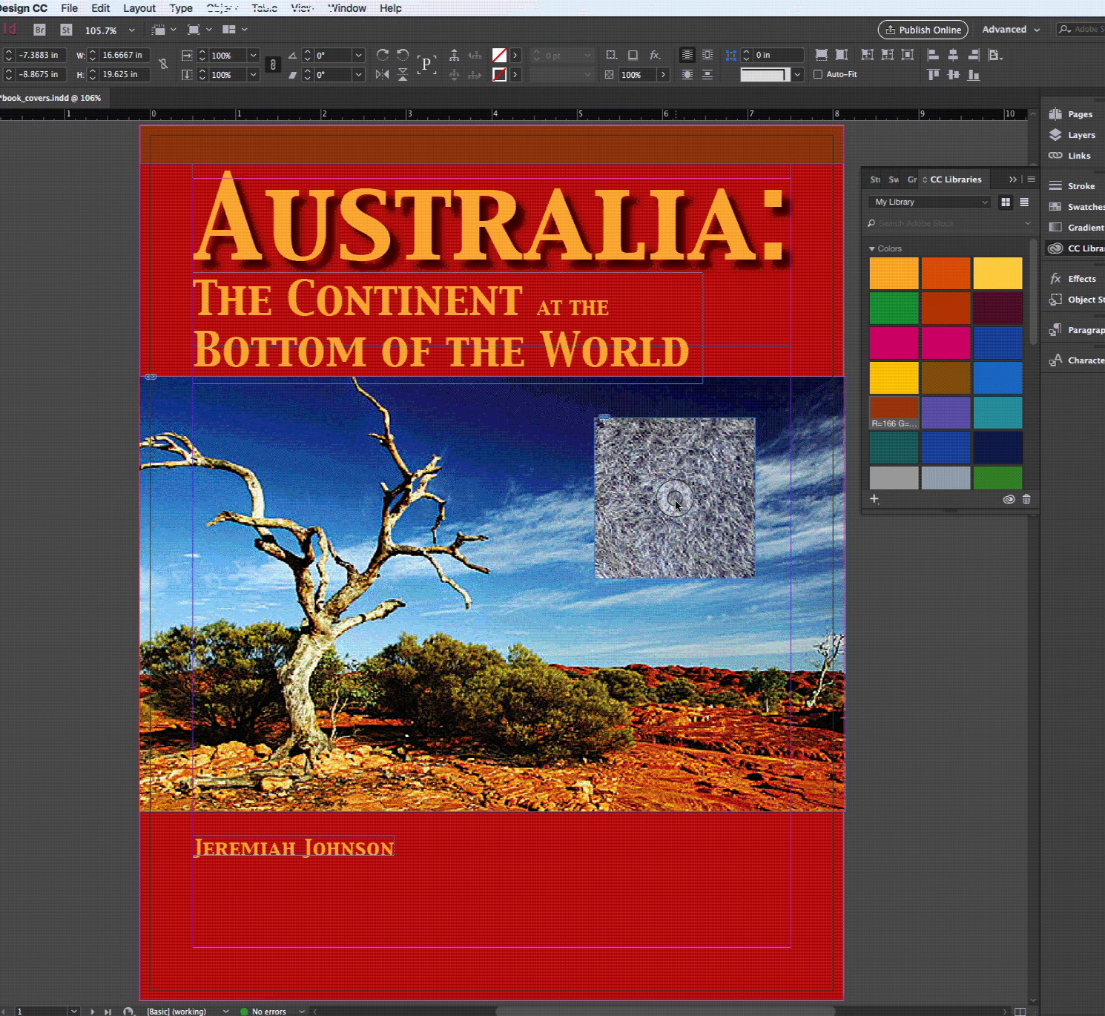
Zoom out to 25% so the full cover and blank second page show
key(ctrl+5)
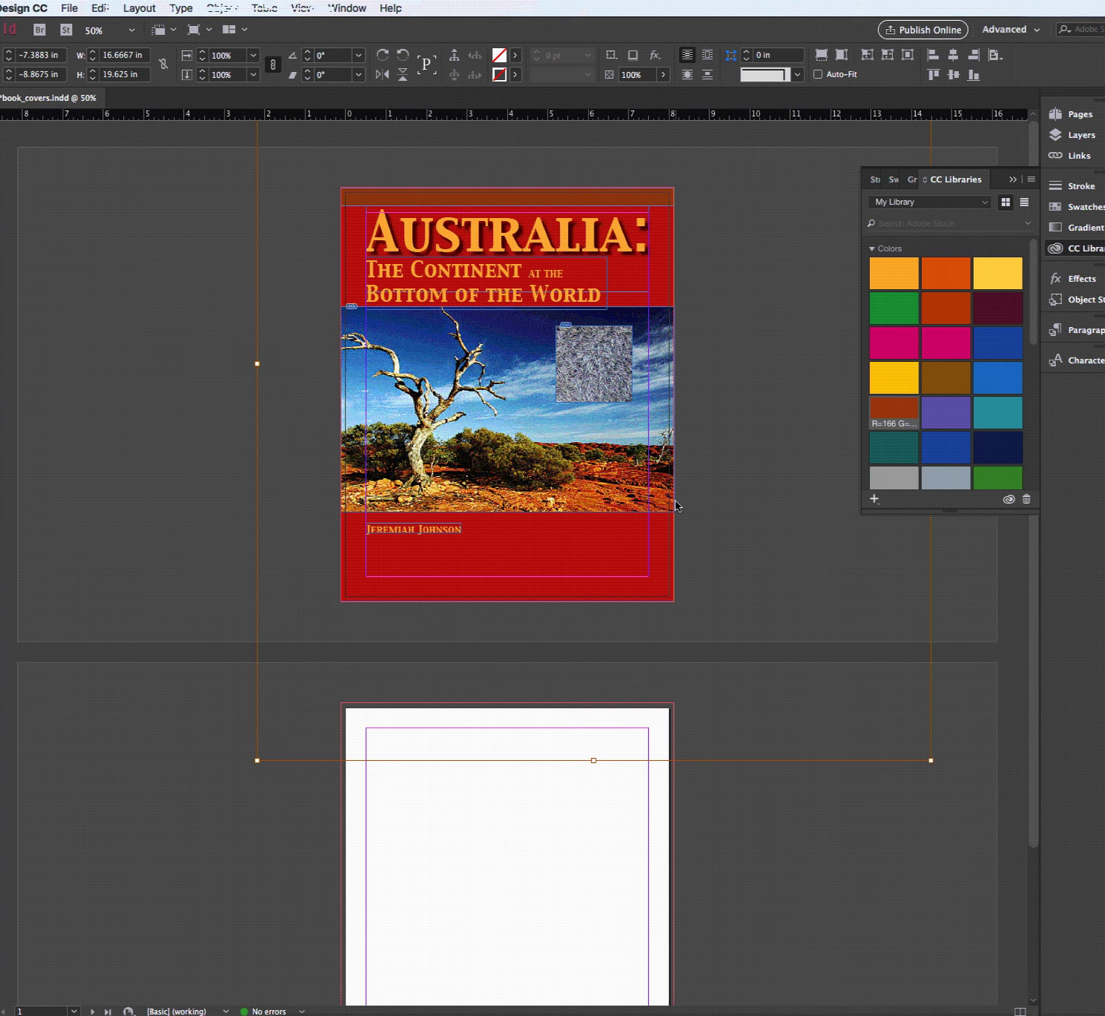
key(ctrl+minus)
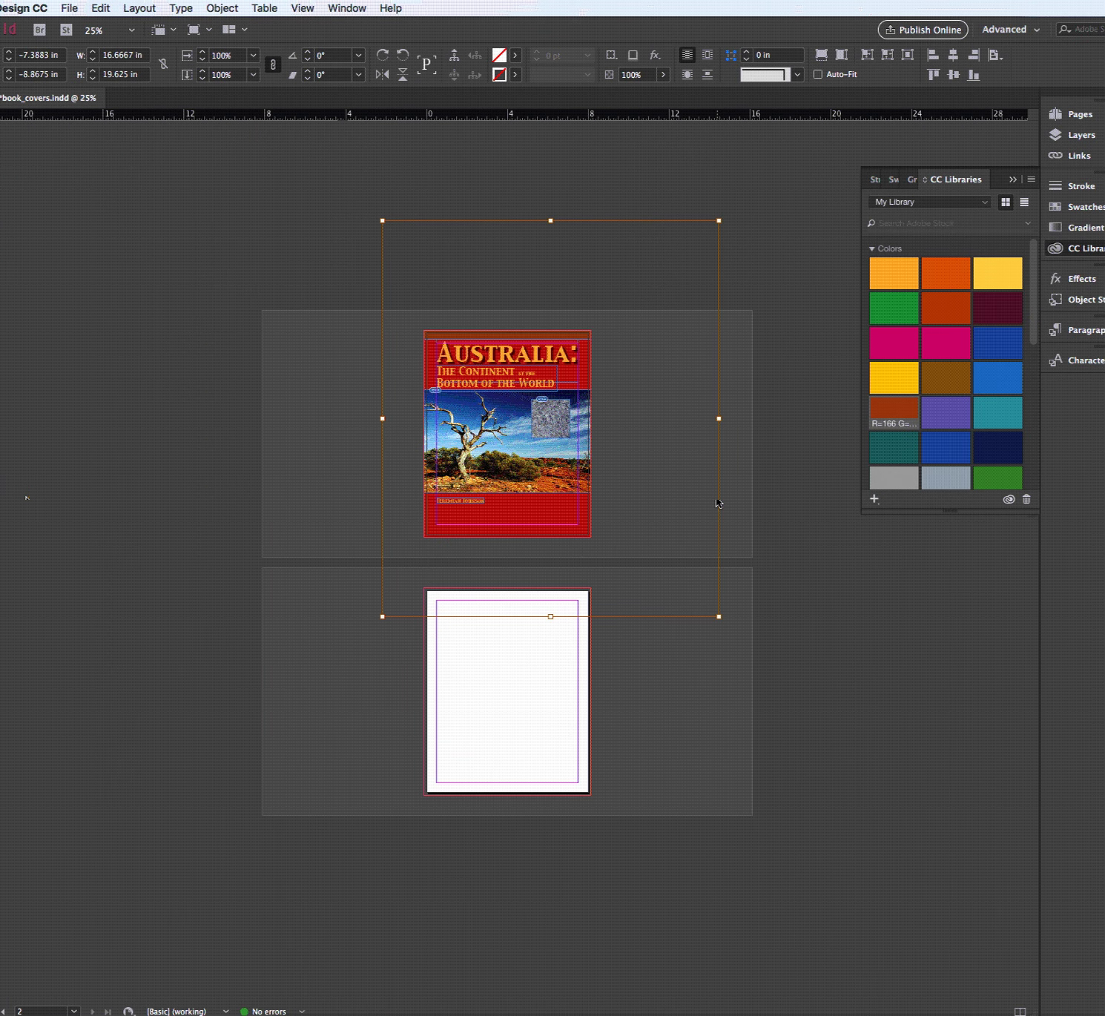